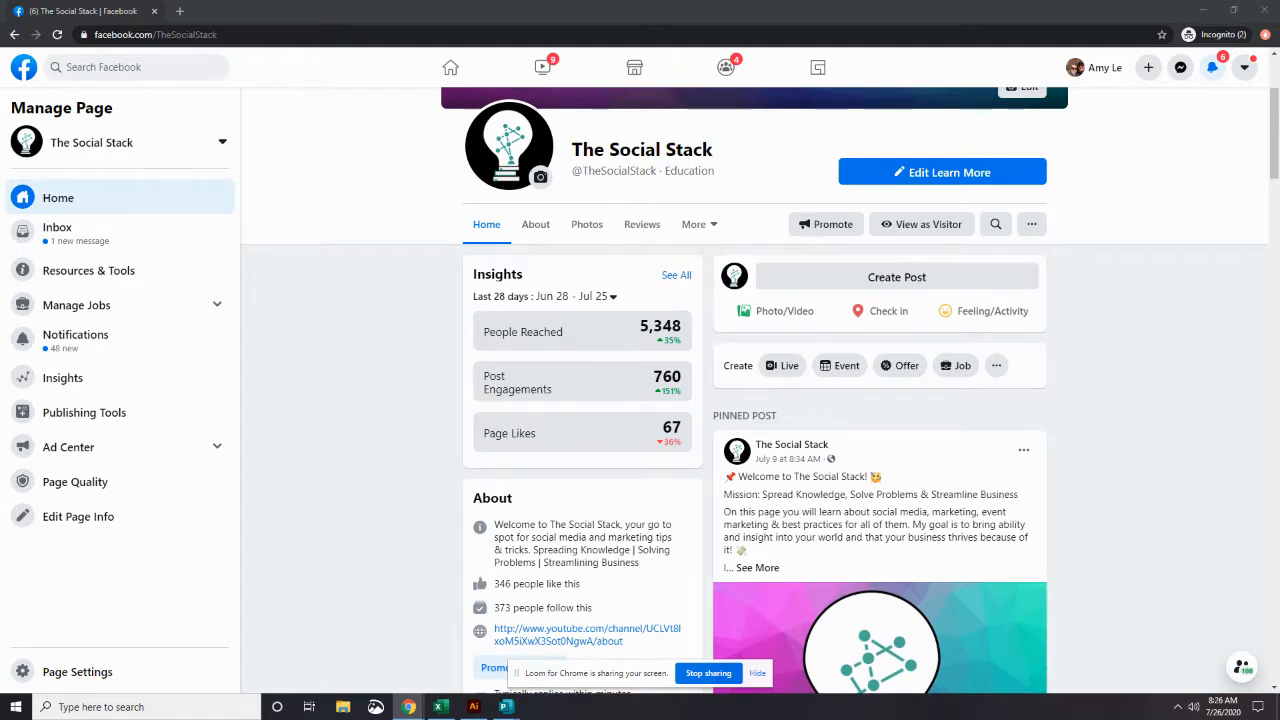
# Open The Social Stack page's Insights and show its Followers section
pyautogui.scroll(2, 1120, 437)
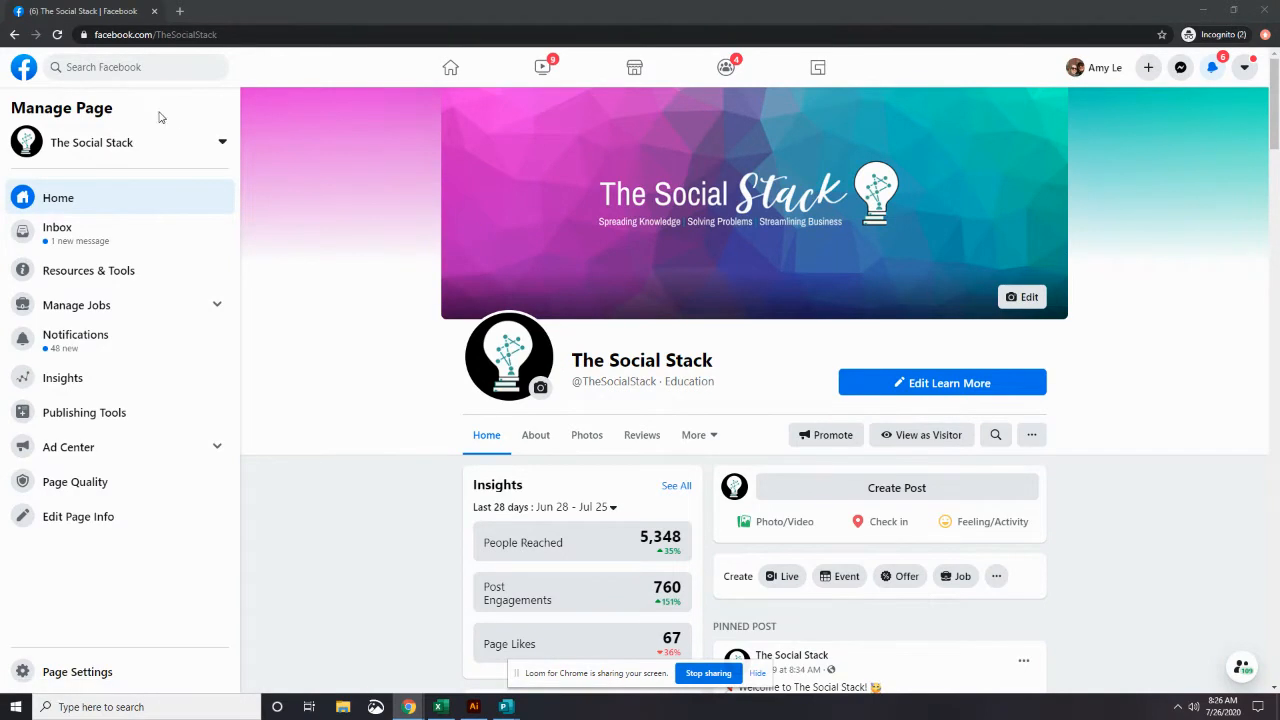
pyautogui.click(92, 381)
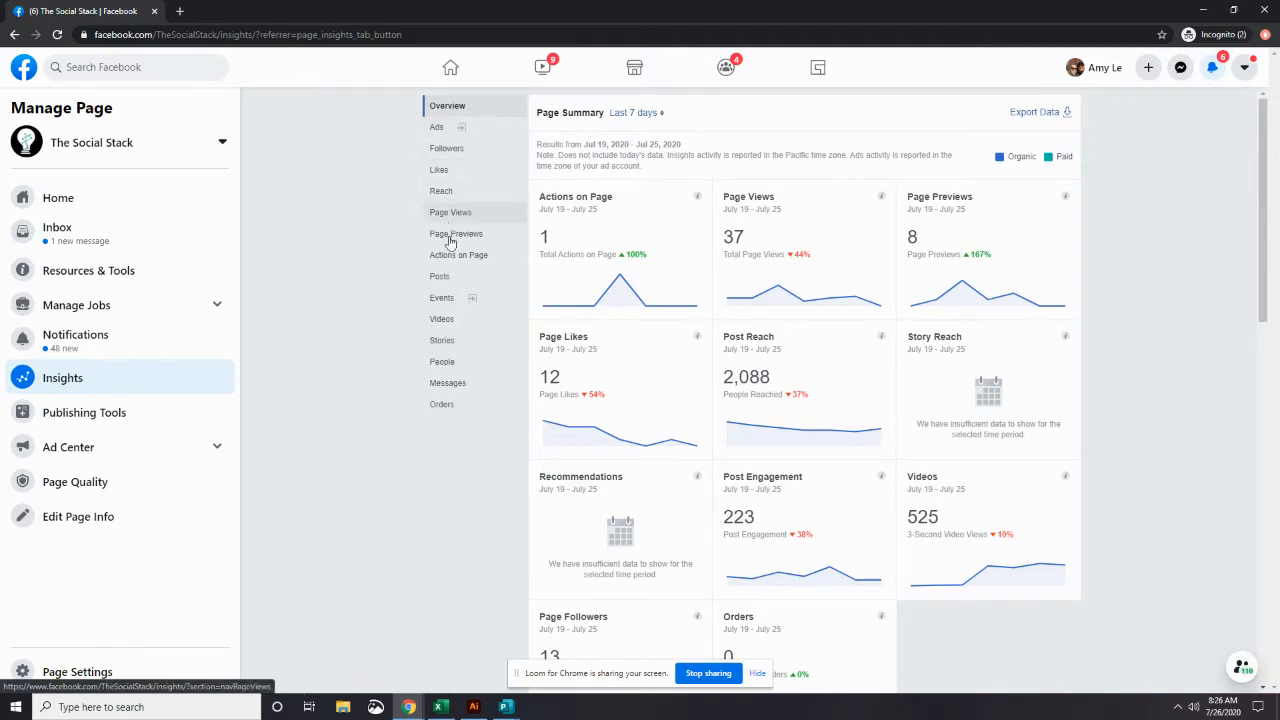
pyautogui.click(483, 157)
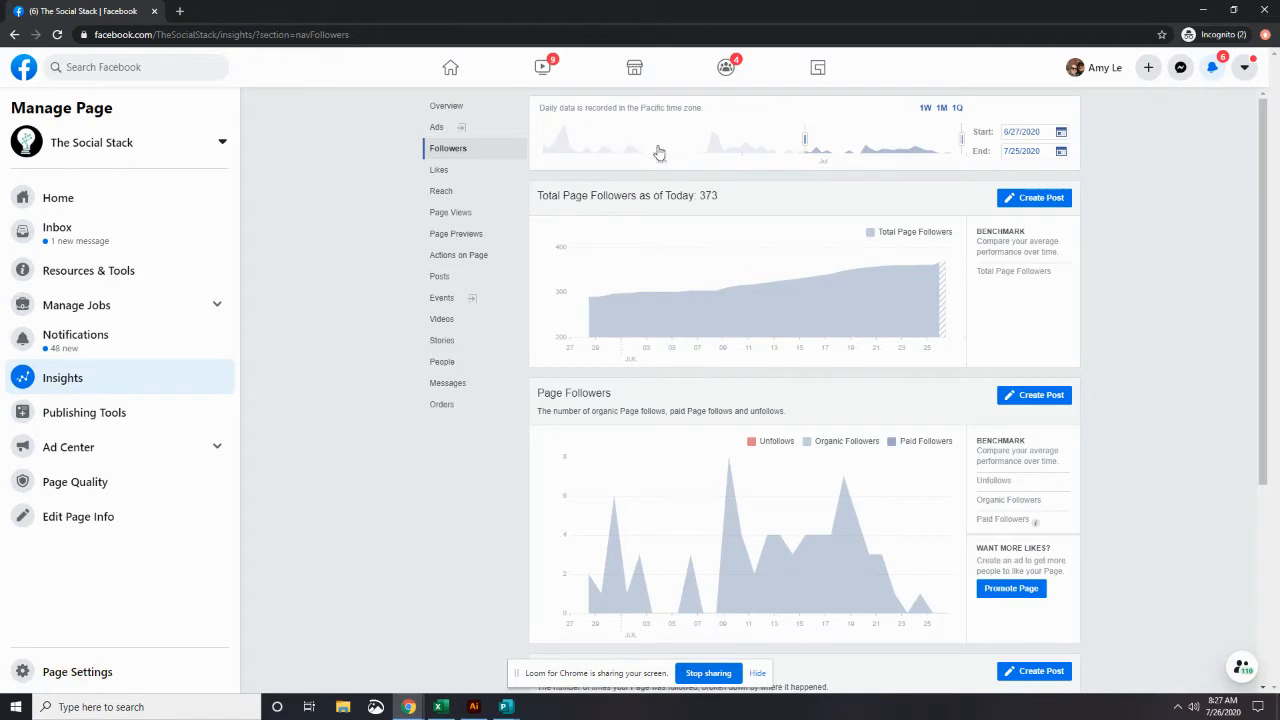
# Set the followers report's start date to 5/11/2020, and stretch the range to start on 5/10/2020
pyautogui.click(1062, 133)
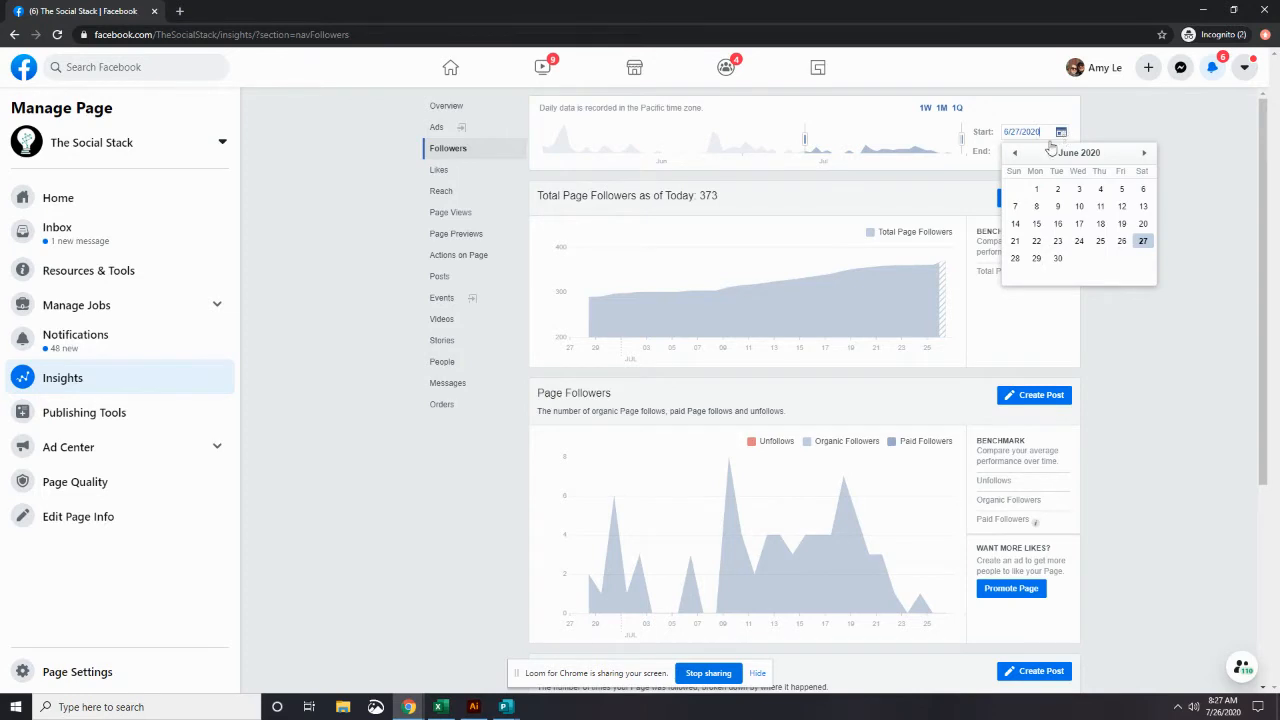
pyautogui.click(1015, 153)
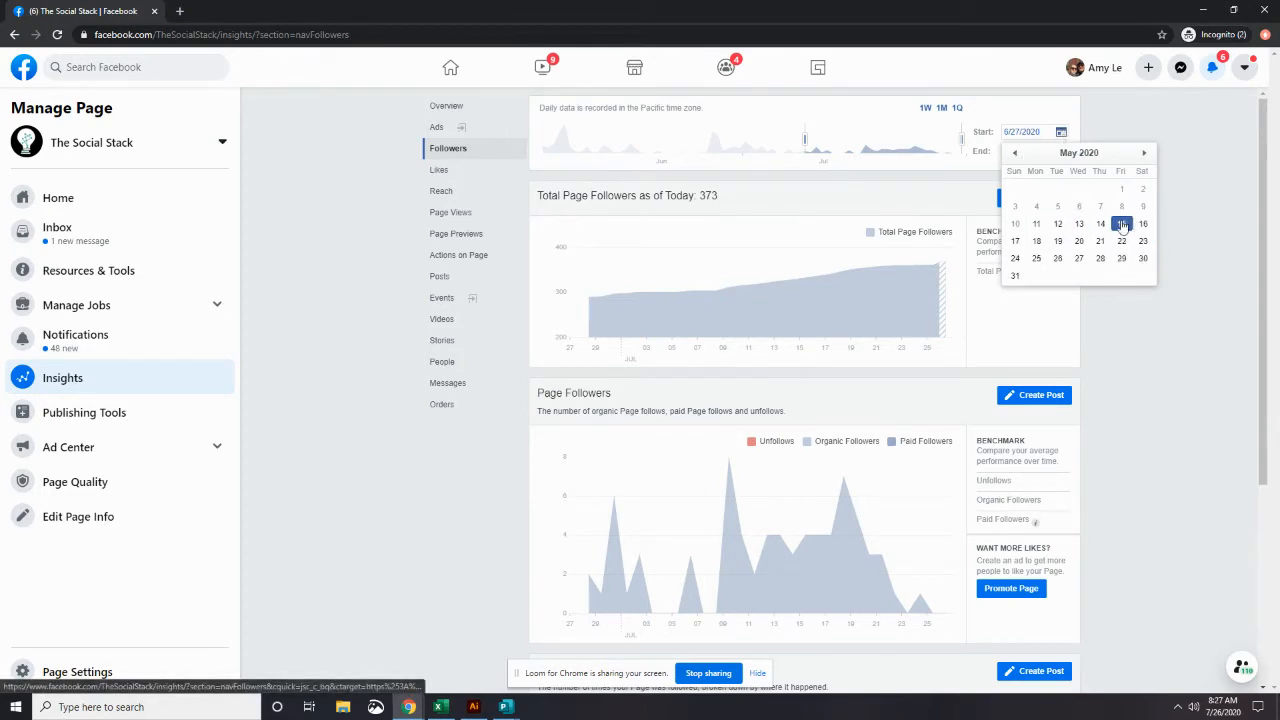
pyautogui.click(1036, 223)
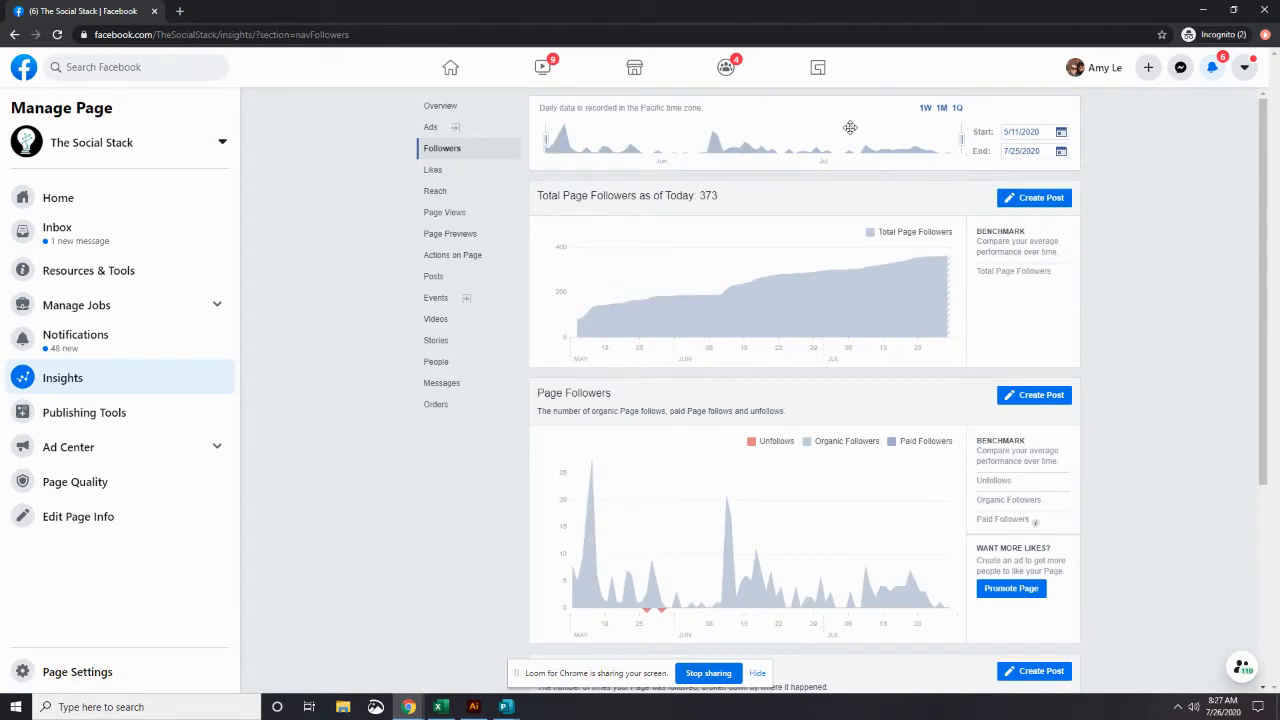
pyautogui.moveTo(546, 141)
pyautogui.mouseDown()
pyautogui.moveTo(726, 134)
pyautogui.moveTo(535, 139)
pyautogui.mouseUp()
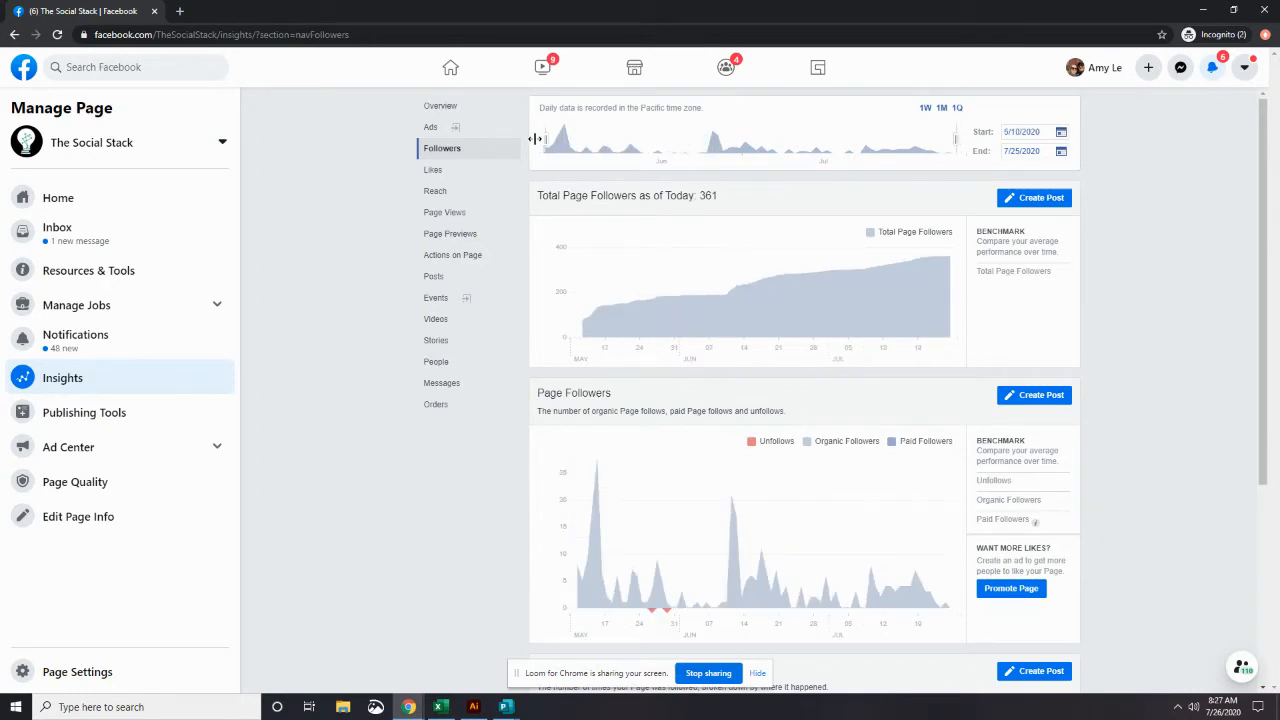
# Shorten the followers date range to end on 6/30/2020 and extend it back to 7/25/2020
pyautogui.moveTo(951, 132); pyautogui.dragTo(820, 138)
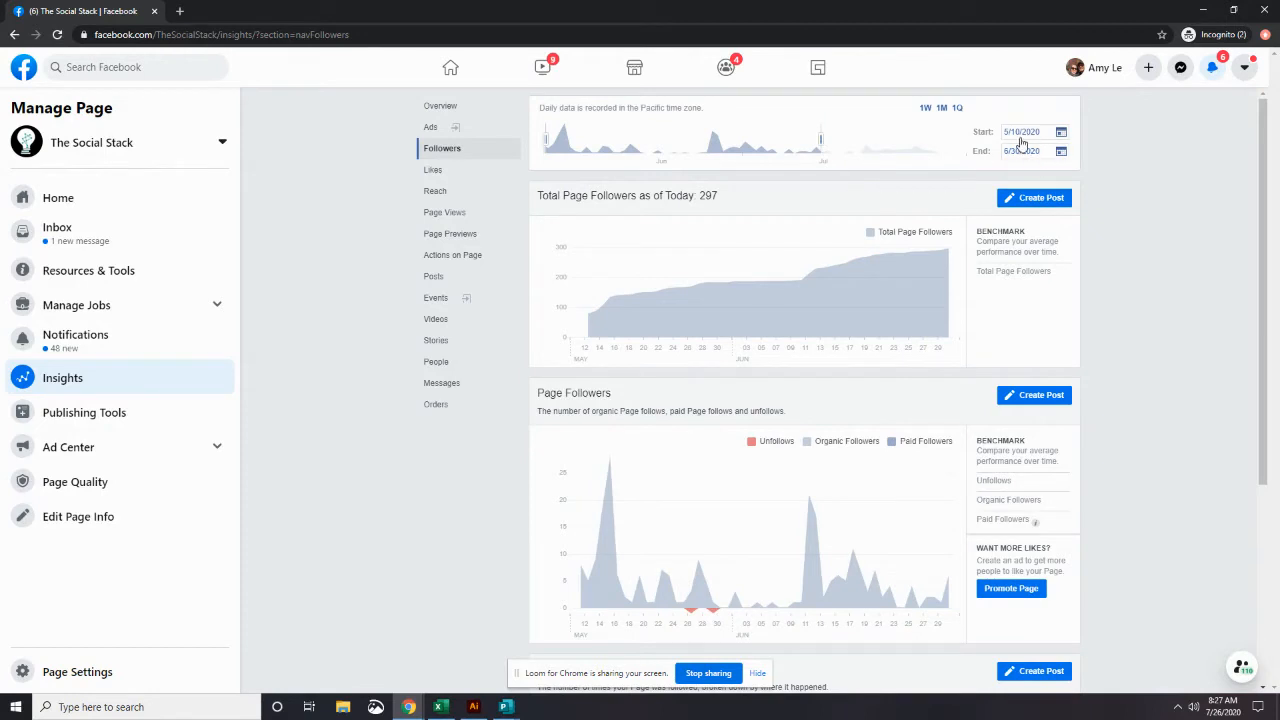
pyautogui.moveTo(820, 140); pyautogui.dragTo(962, 150)
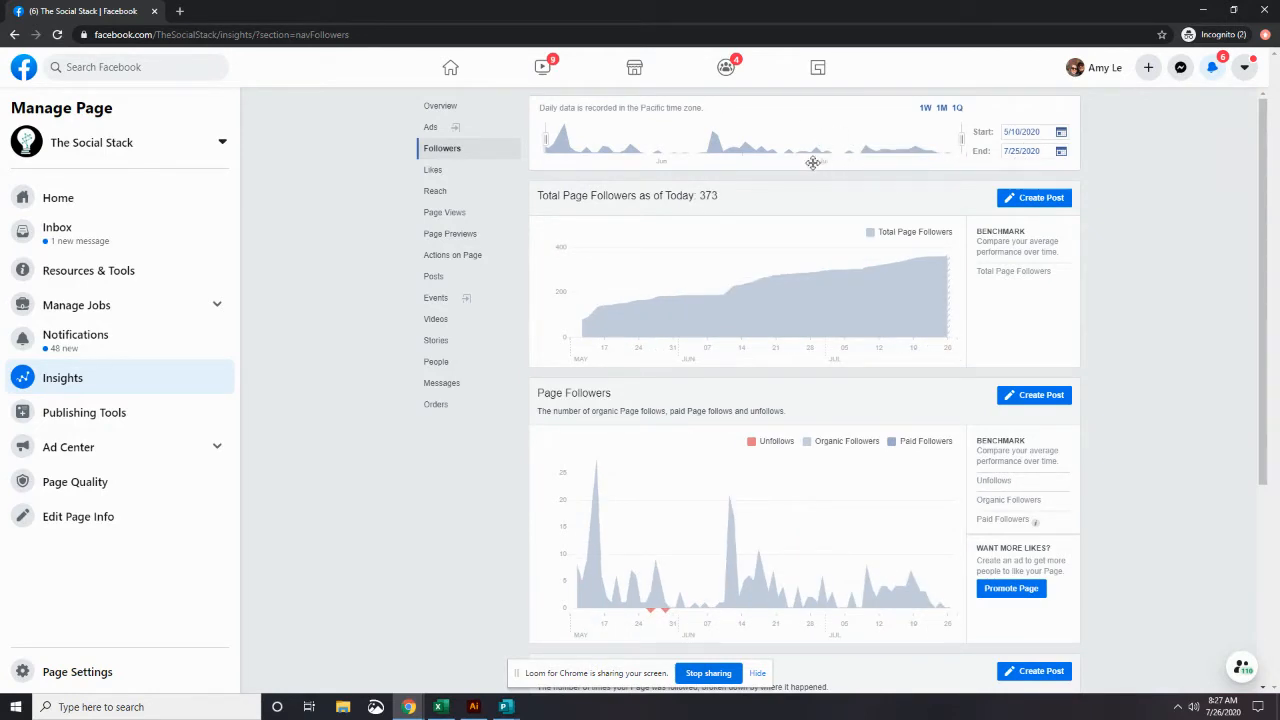
pyautogui.moveTo(782, 157); pyautogui.dragTo(528, 143)
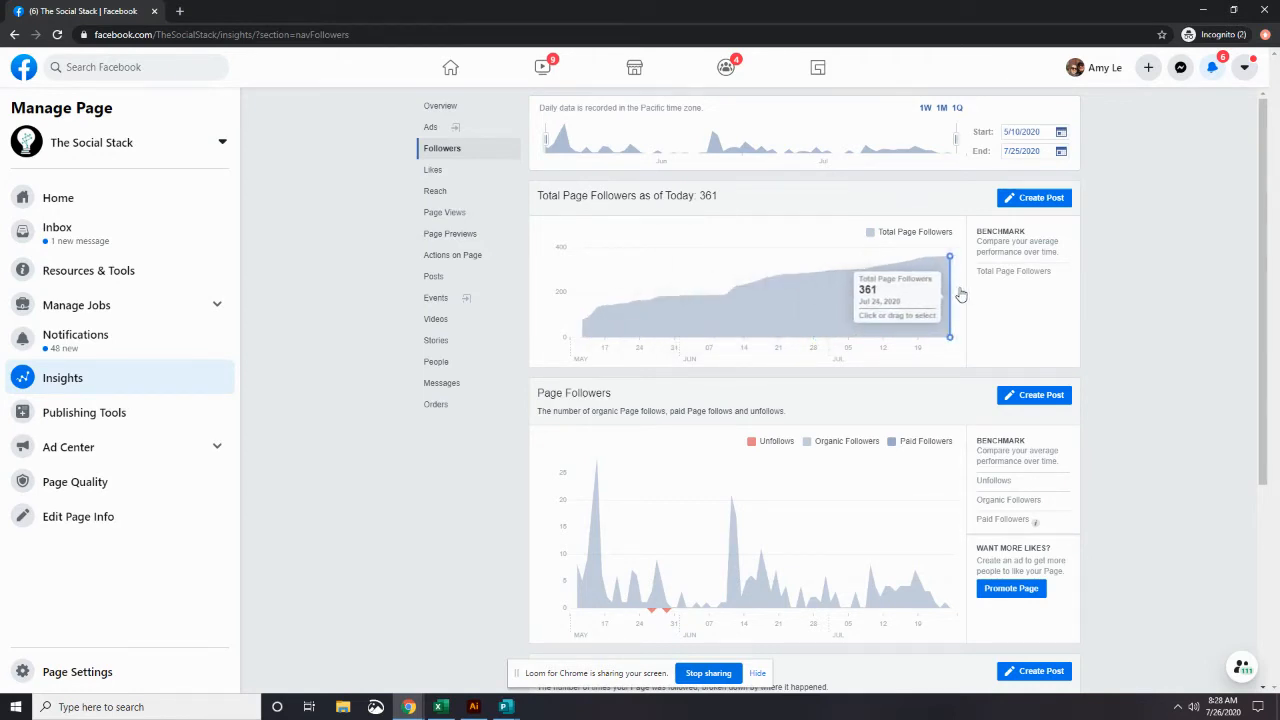
# Review the Page Followers and Where Your Page Follows Happened charts, and compare total followers with total Page likes
pyautogui.scroll(-2, 964, 294)
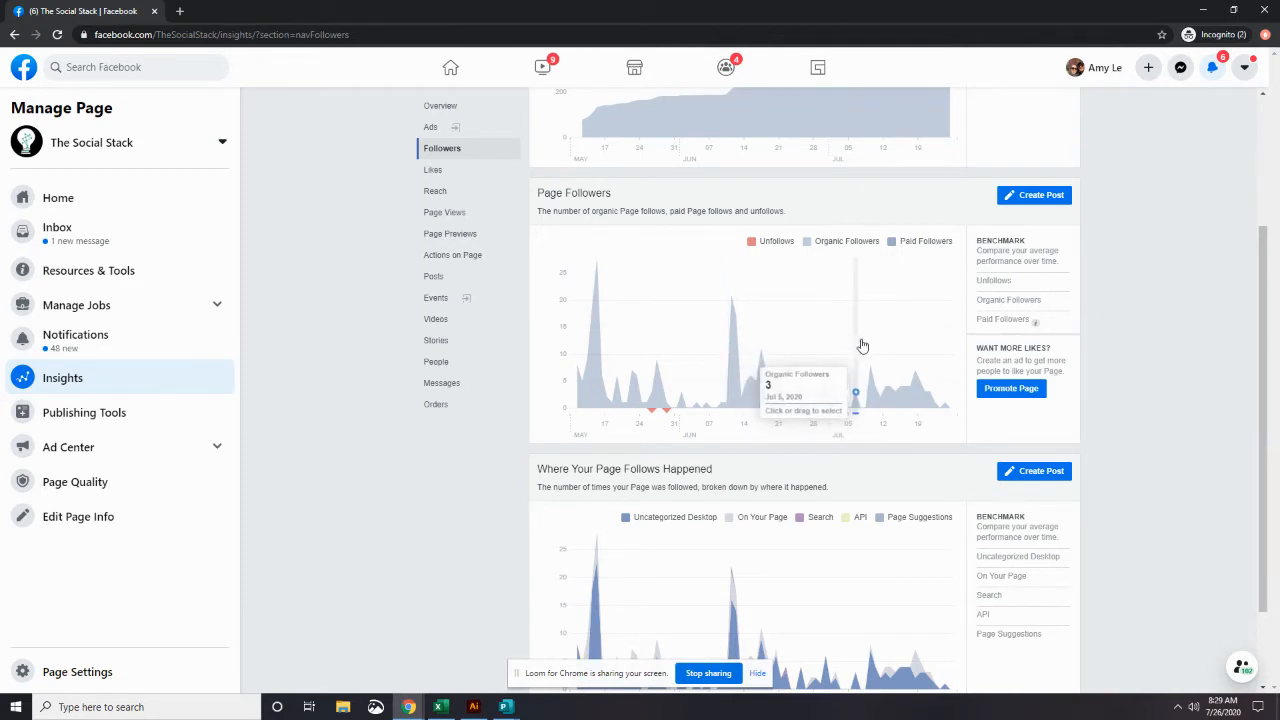
pyautogui.scroll(-1, 860, 345)
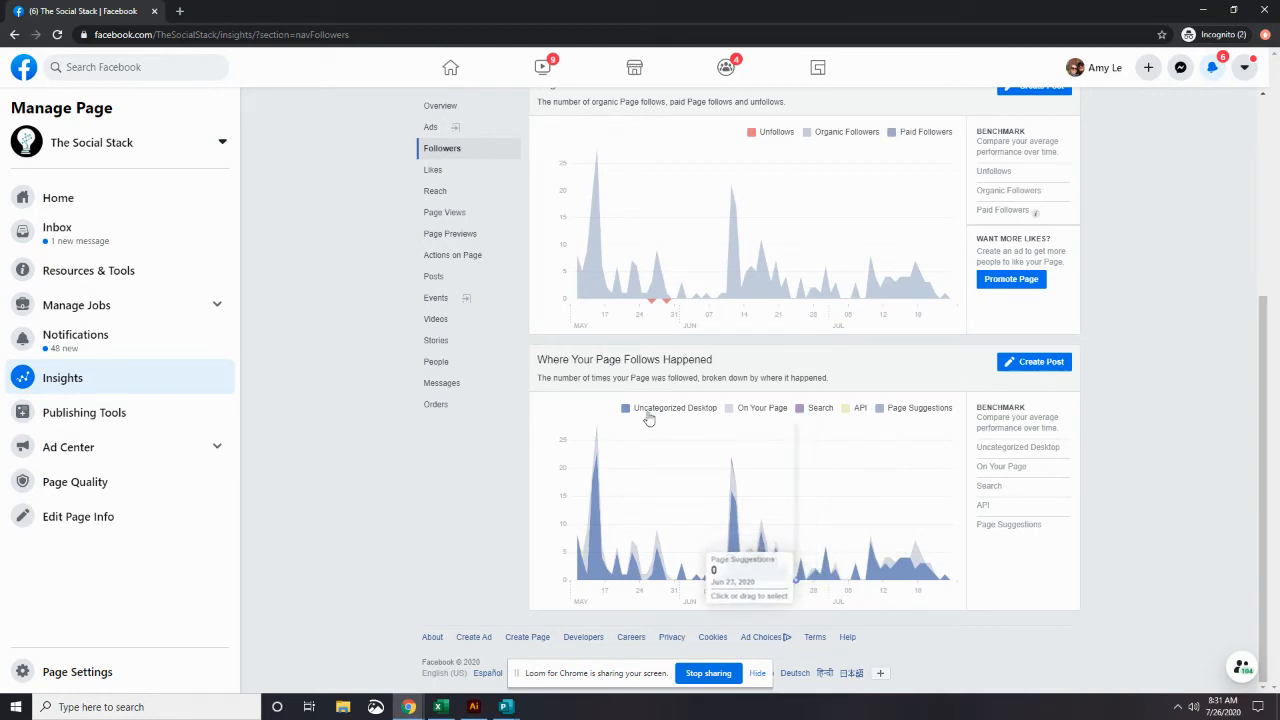
pyautogui.click(442, 172)
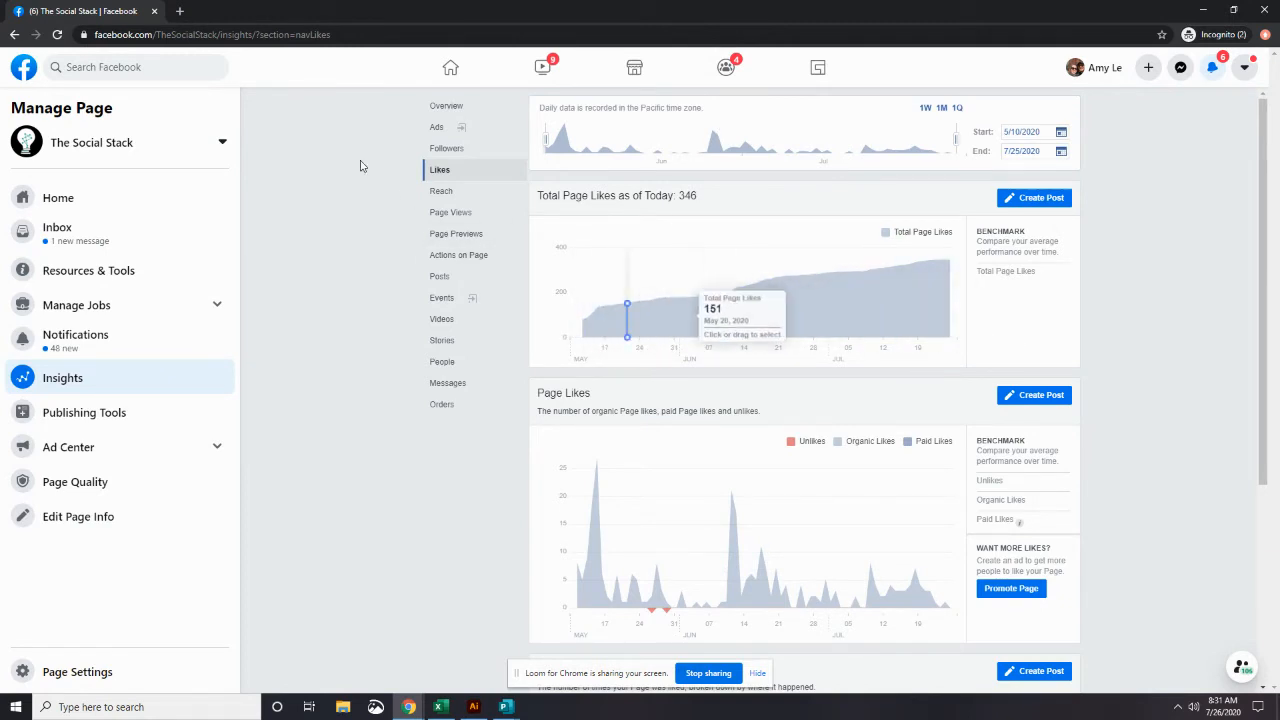
pyautogui.click(463, 148)
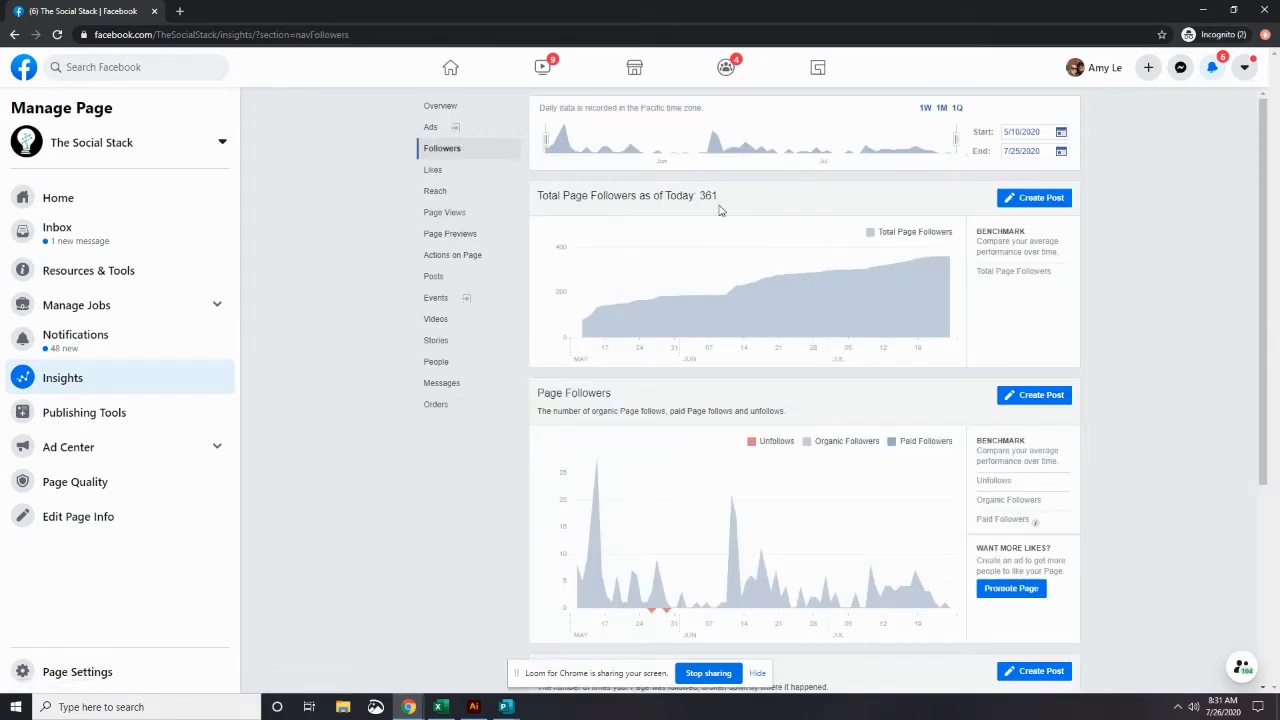
# Show the Likes section and review the Page Likes and Where Your Page Likes Happened charts
pyautogui.click(433, 171)
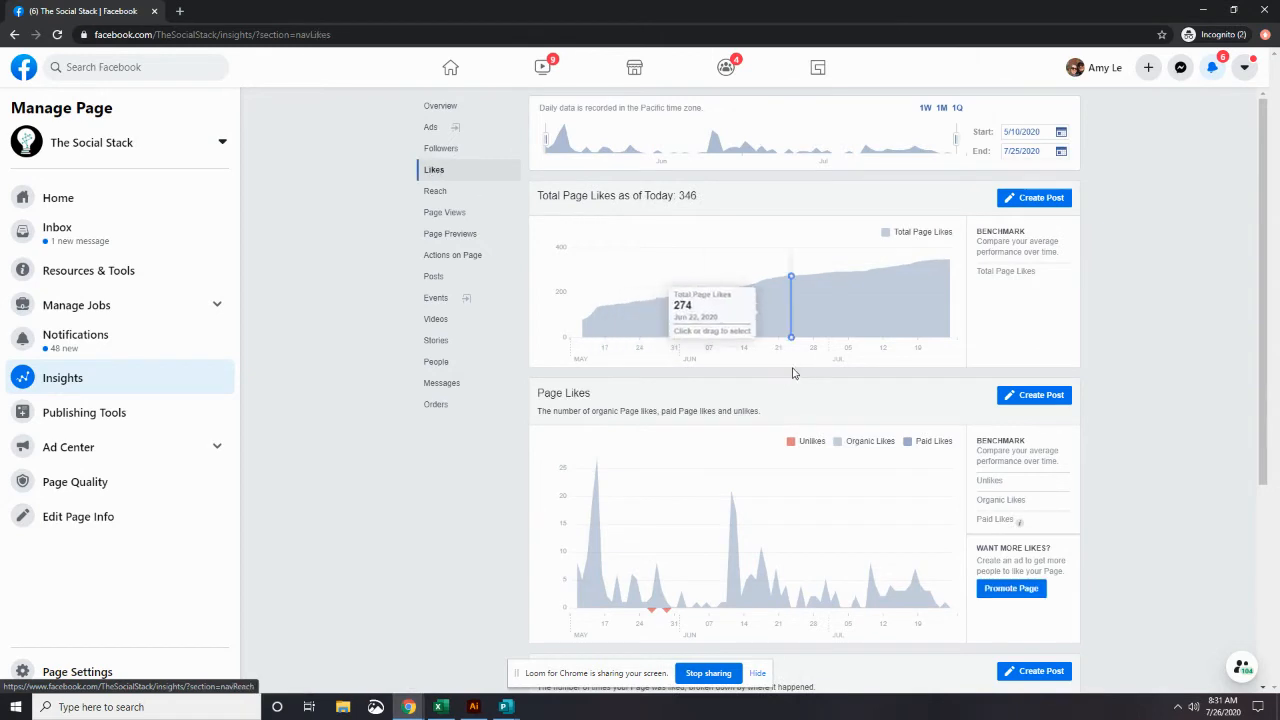
pyautogui.scroll(-2, 892, 392)
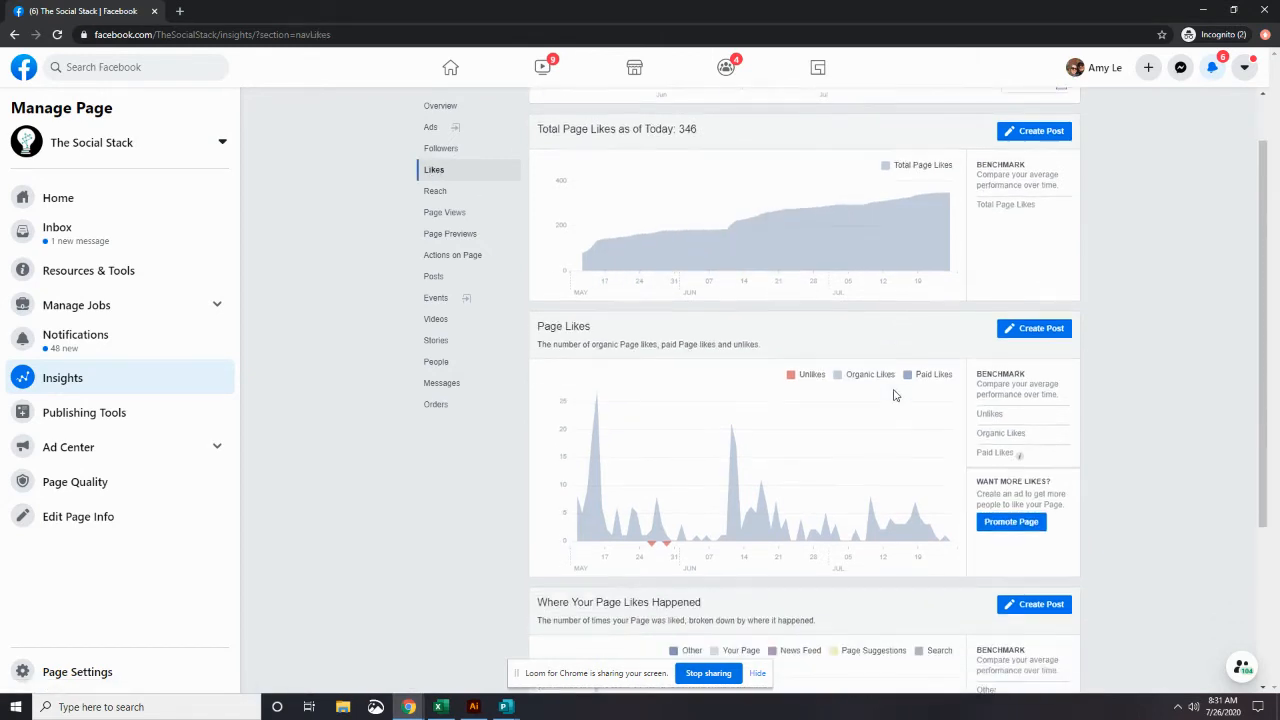
pyautogui.scroll(-1, 690, 425)
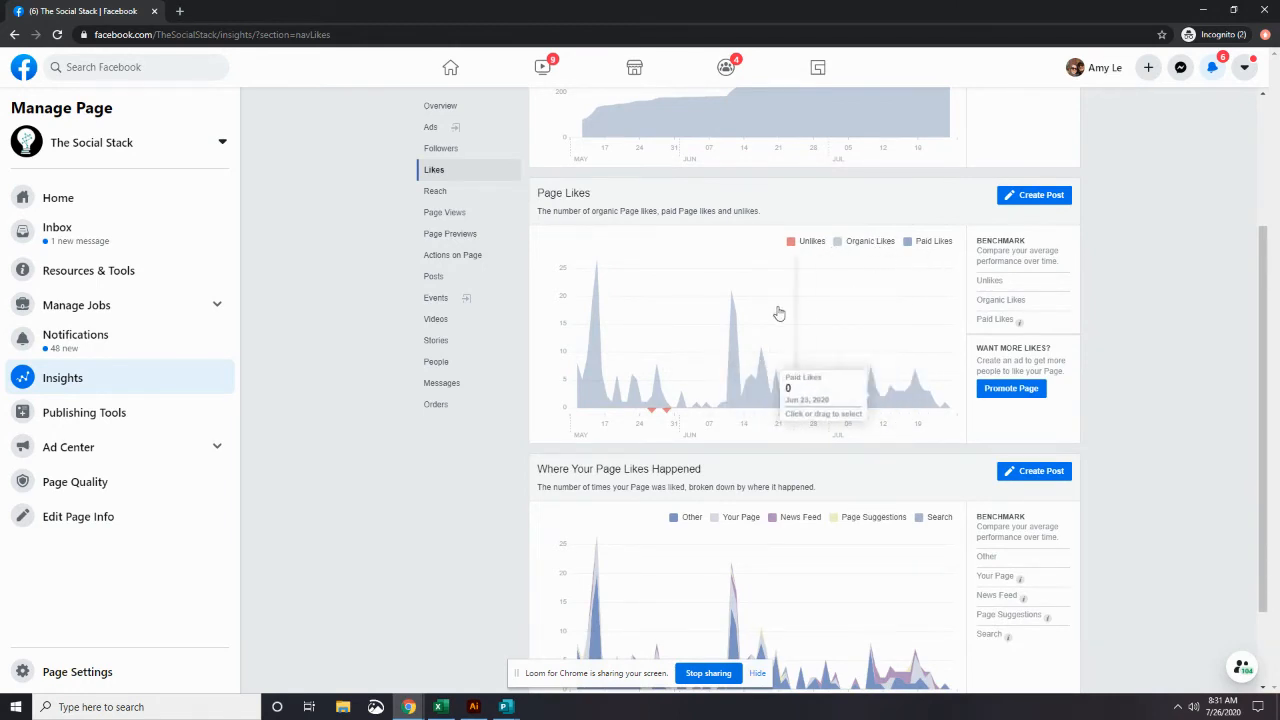
pyautogui.scroll(-1, 777, 310)
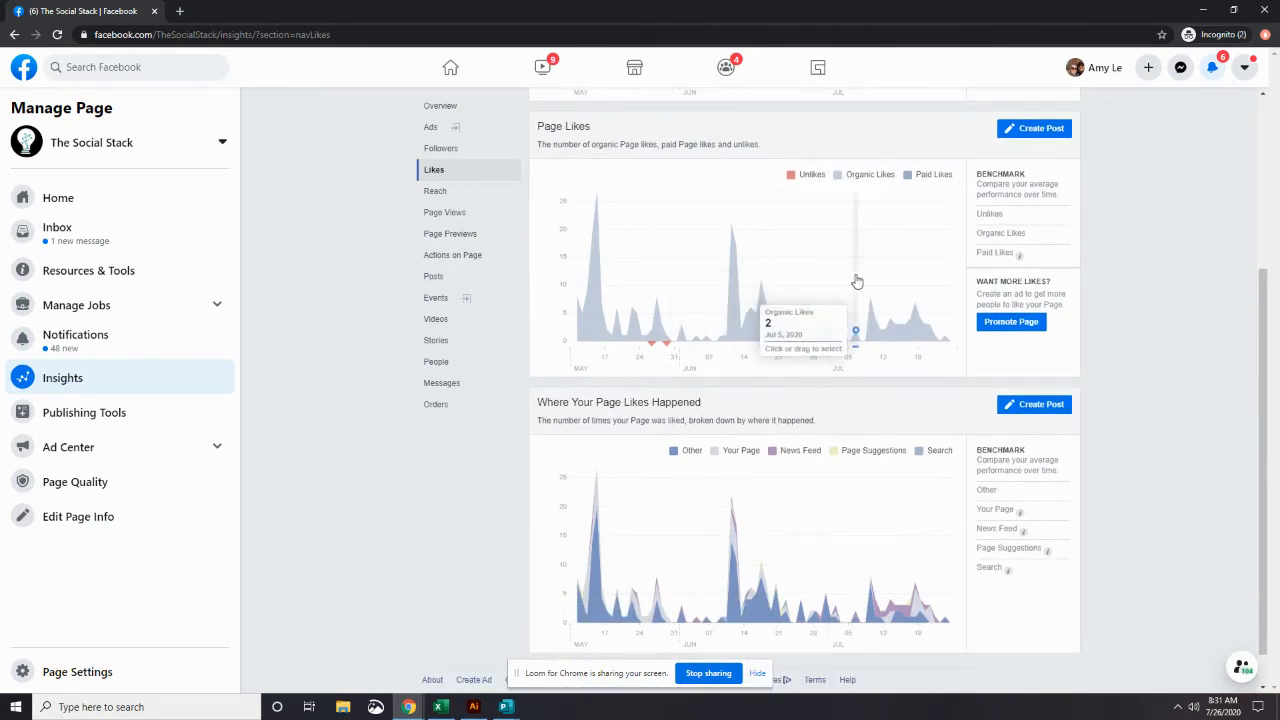
pyautogui.scroll(-1, 868, 280)
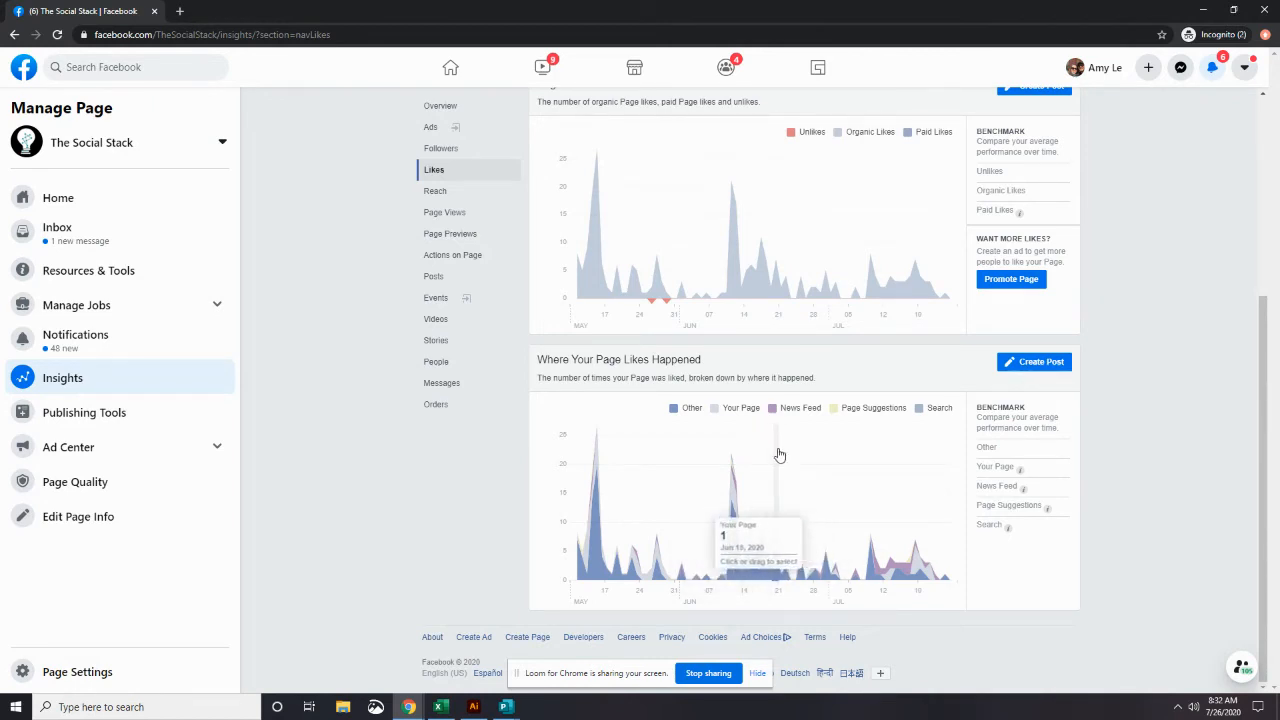
pyautogui.moveTo(1022, 488)
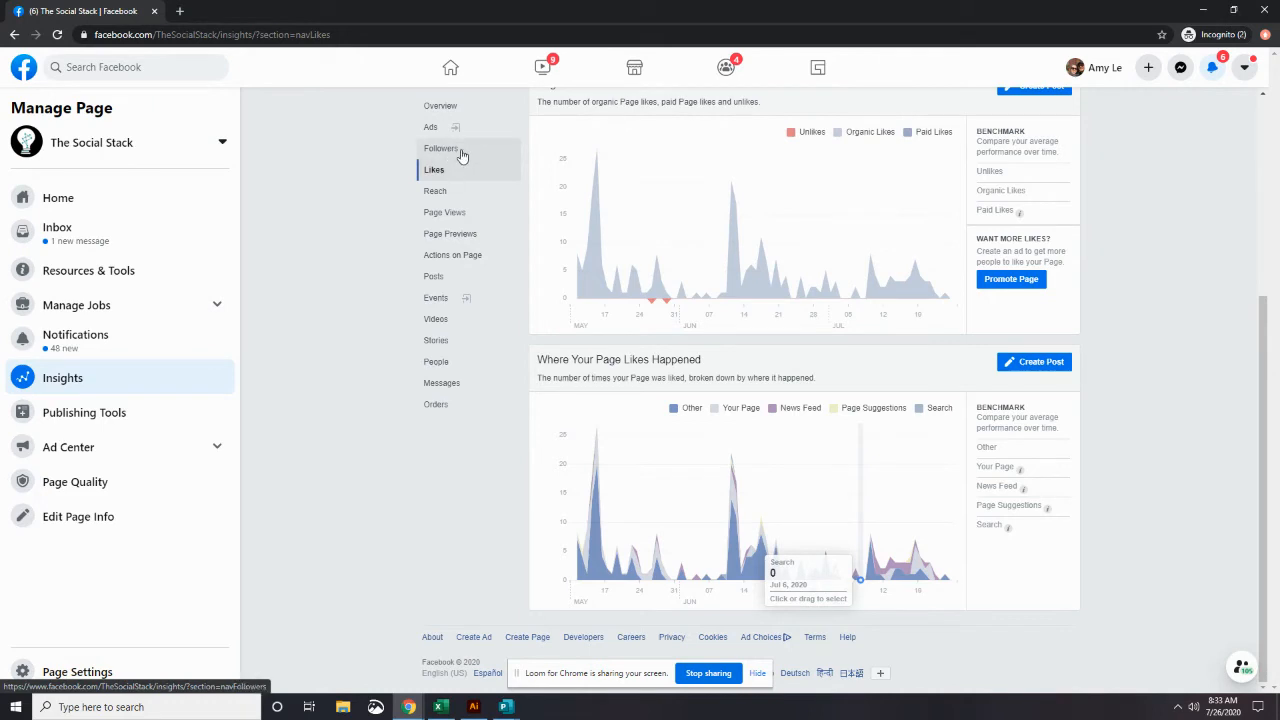
# Show the People section and examine the fans' gender split across the individual age groups
pyautogui.click(439, 364)
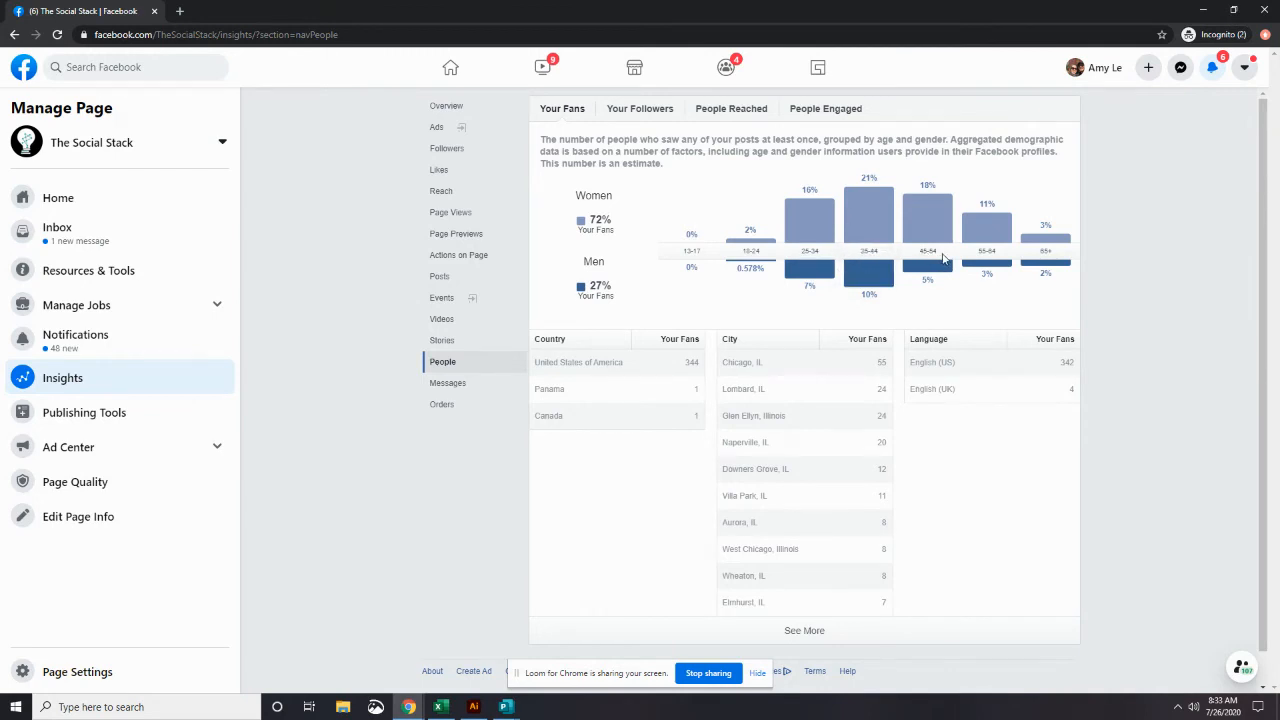
pyautogui.moveTo(945, 270)
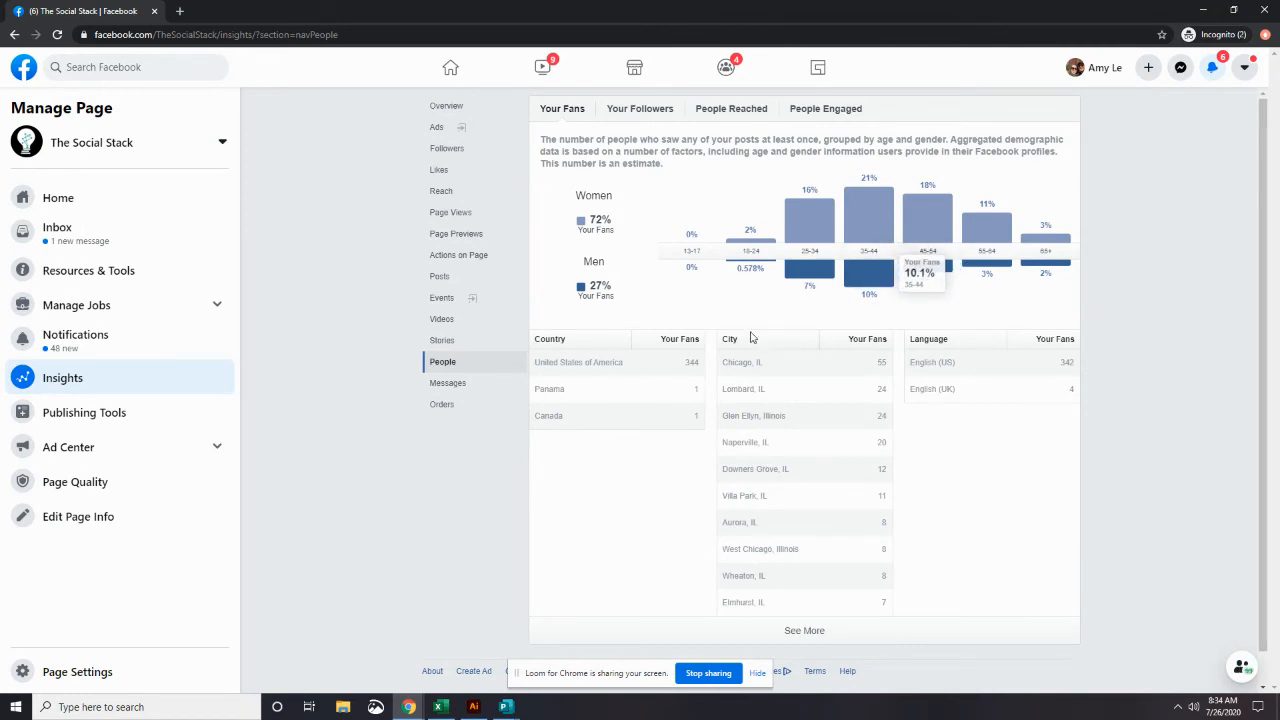
pyautogui.moveTo(753, 263)
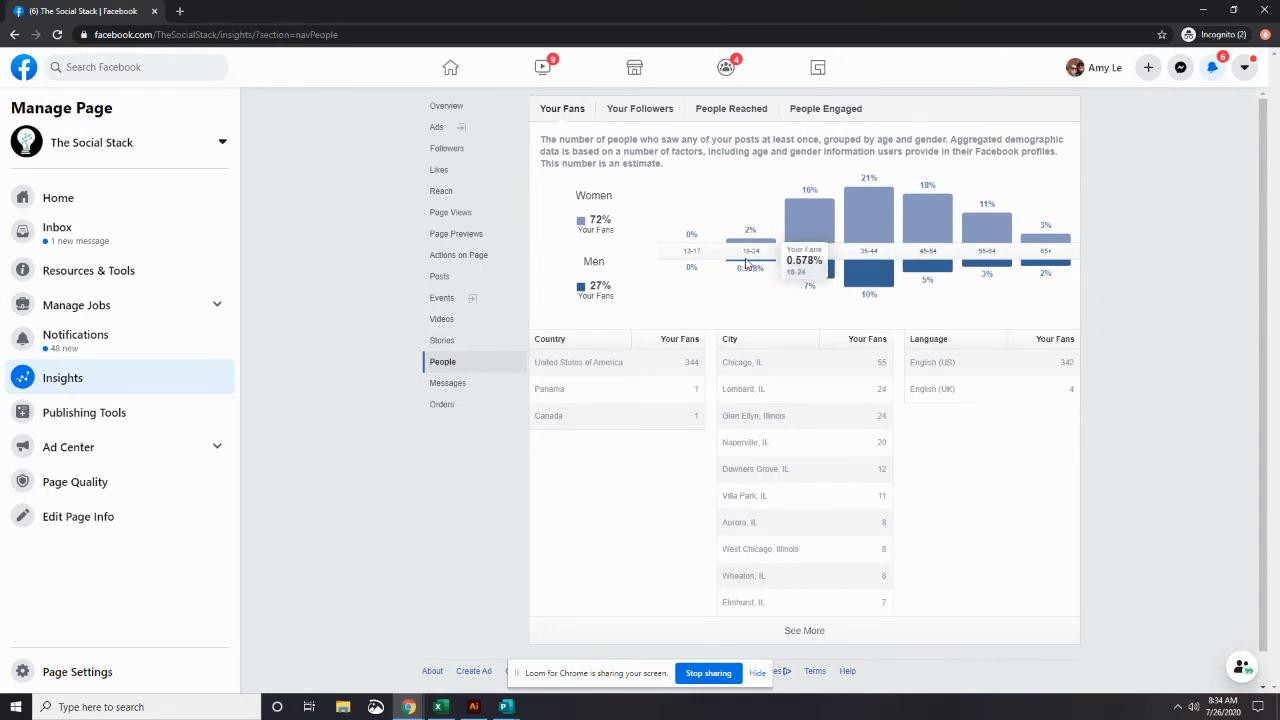
pyautogui.moveTo(981, 256)
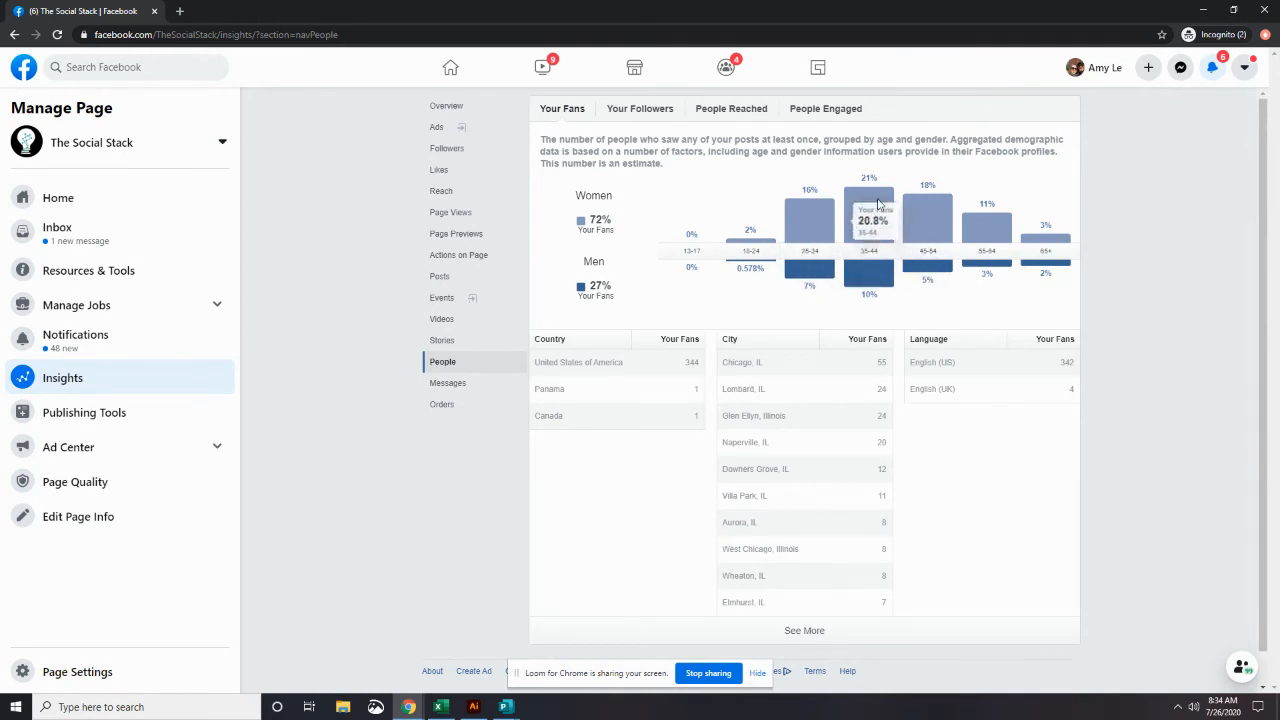
pyautogui.moveTo(895, 260)
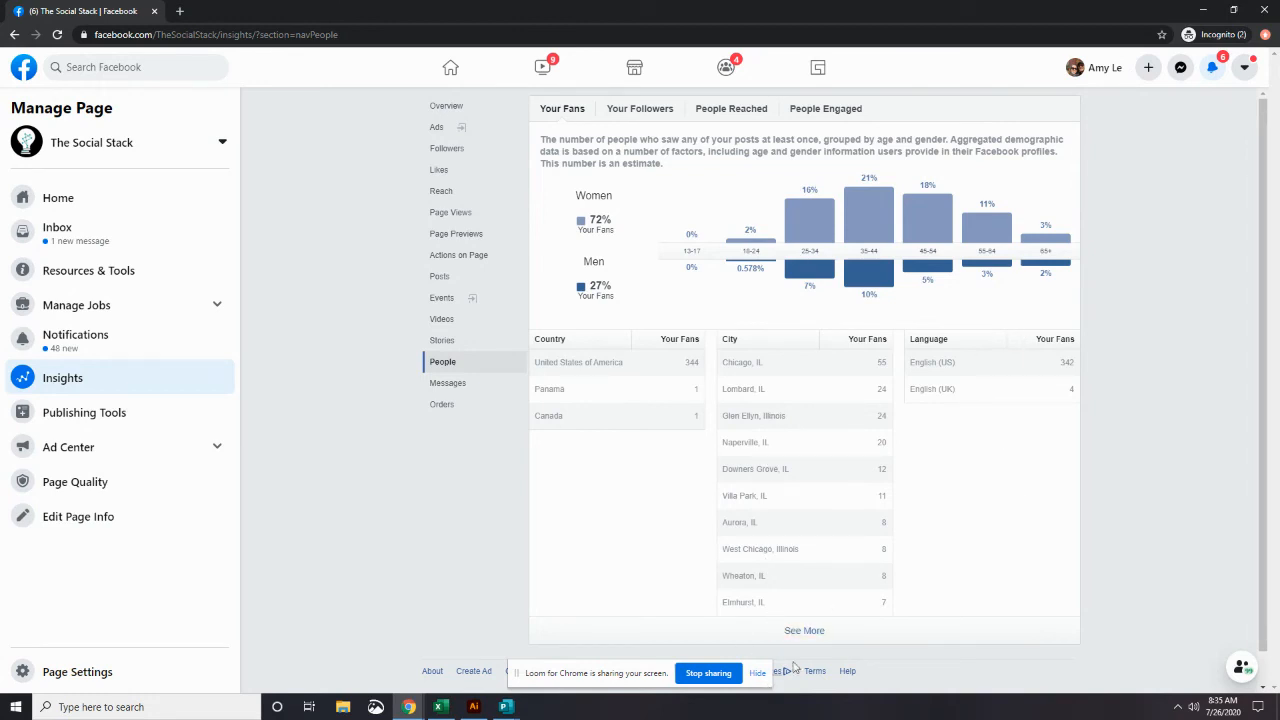
# Expand the fans' location lists and look through all the listed cities
pyautogui.click(804, 632)
pyautogui.scroll(-10, 803, 517)
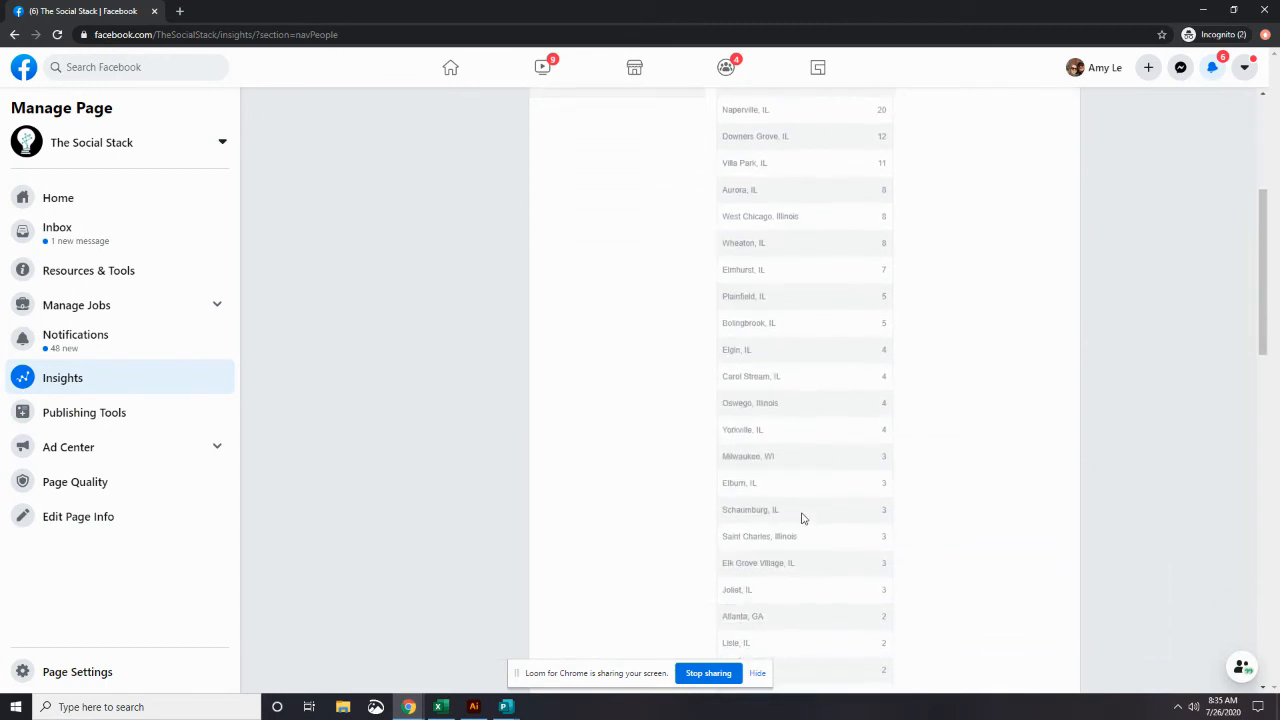
pyautogui.scroll(-3, 803, 517)
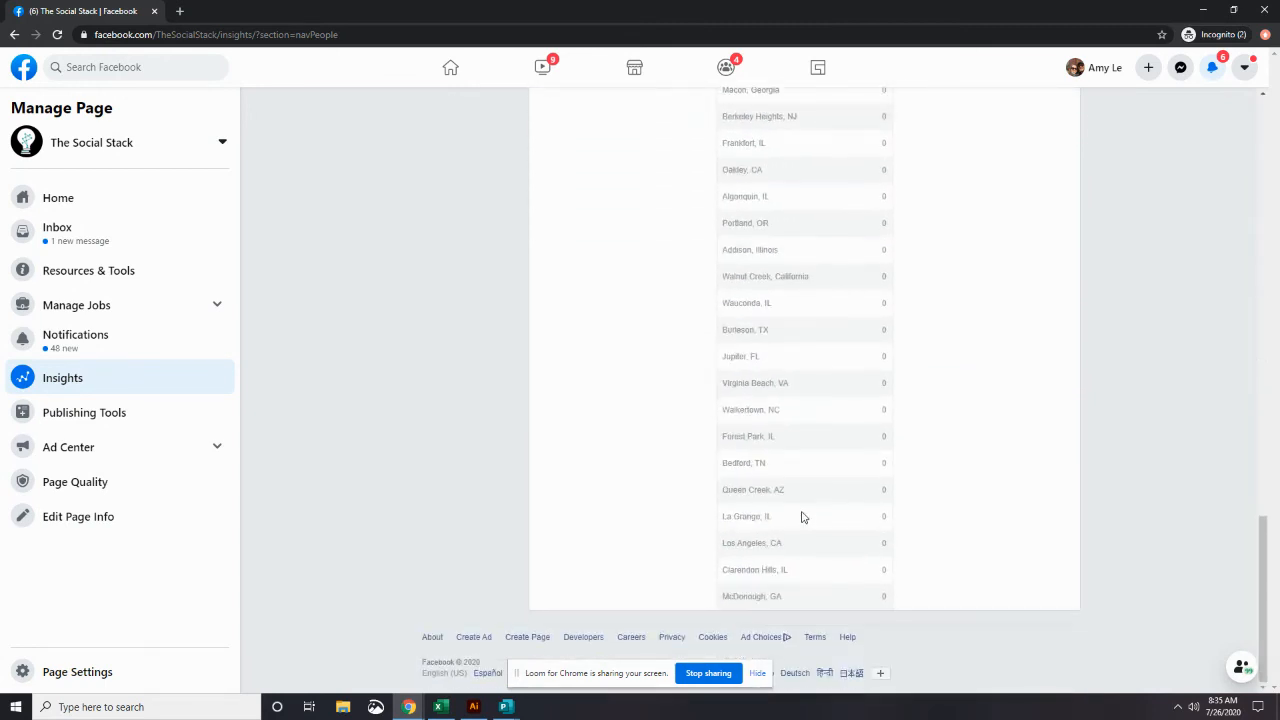
pyautogui.scroll(12, 801, 516)
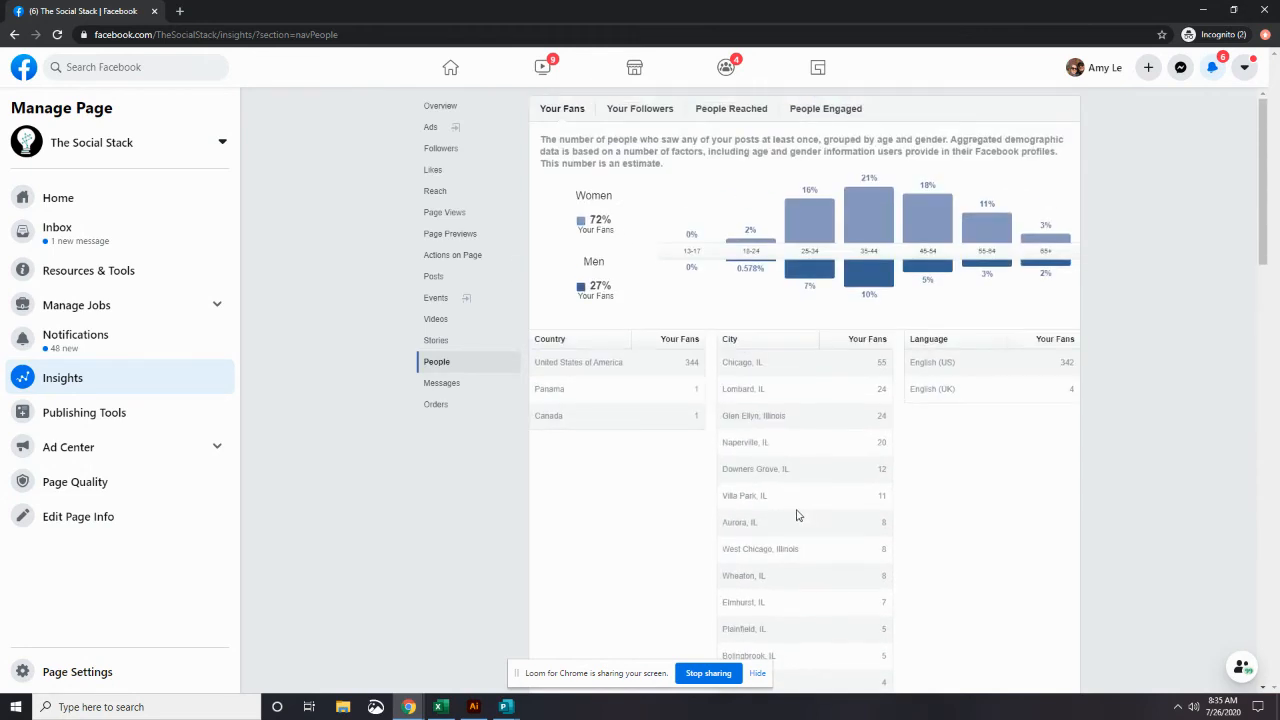
# Compare the demographics of Your Fans and Your Followers, and view those of People Reached and People Engaged
pyautogui.click(647, 112)
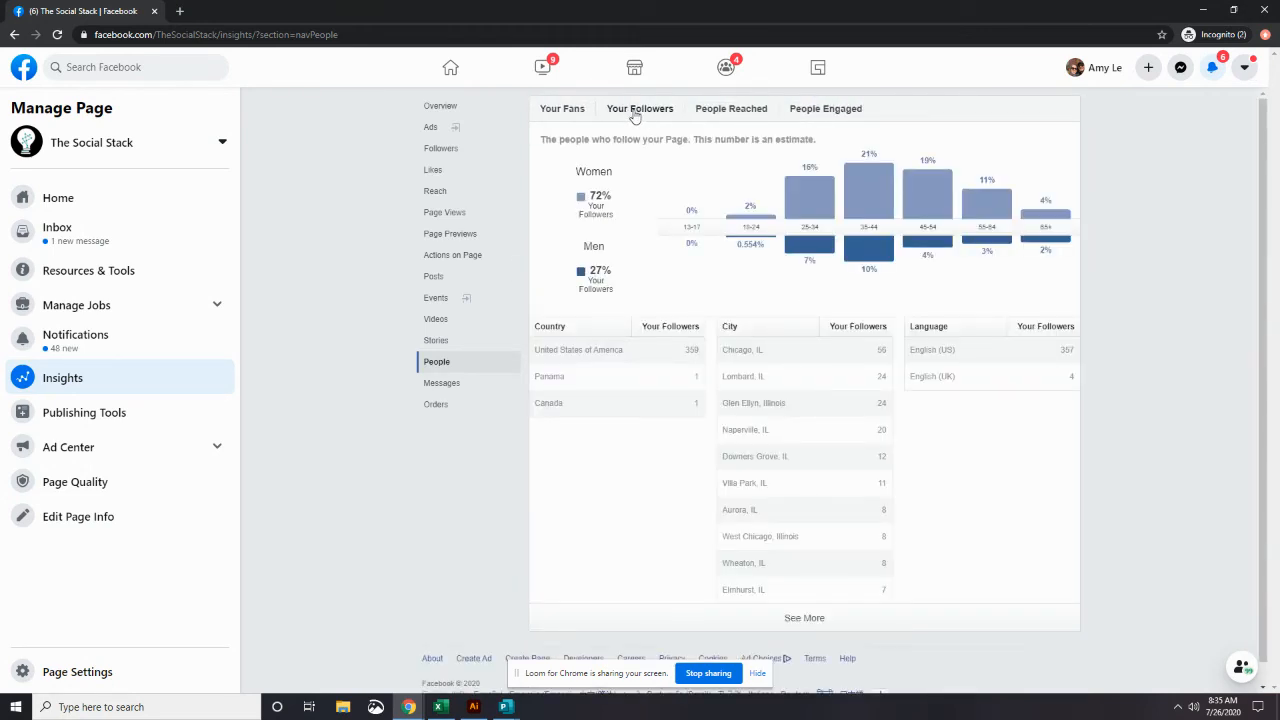
pyautogui.click(555, 112)
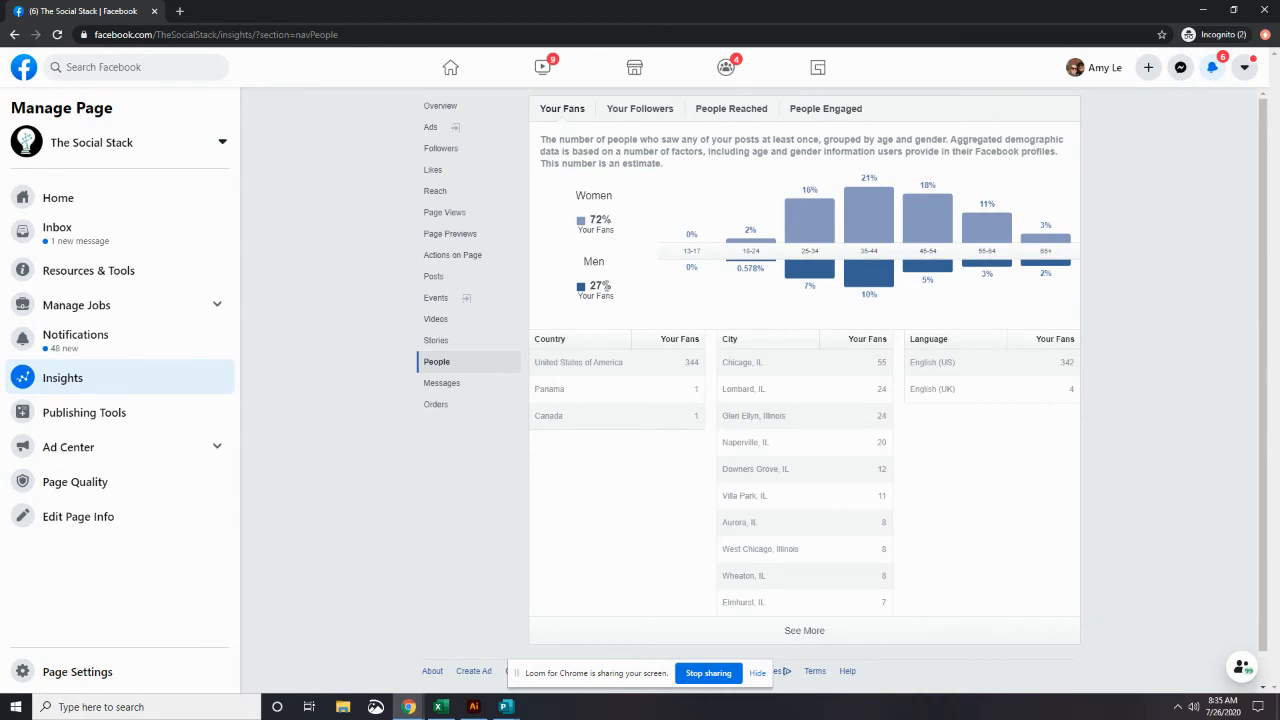
pyautogui.click(658, 111)
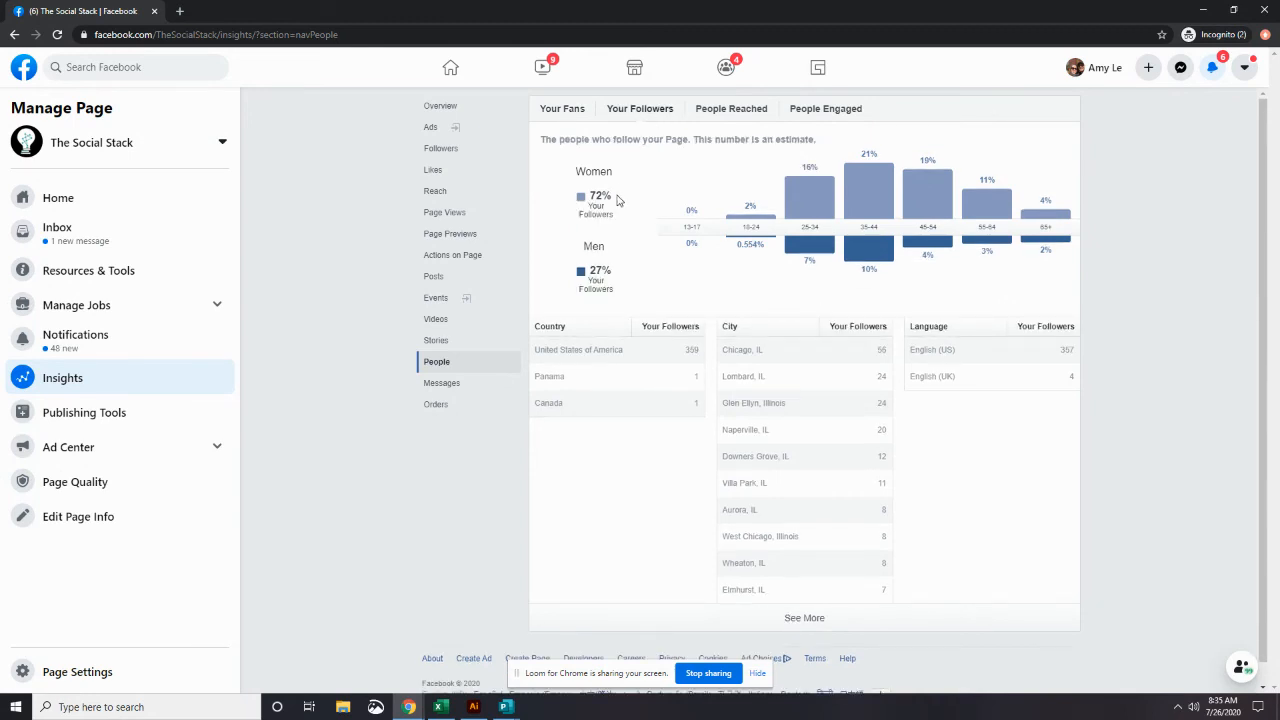
pyautogui.click(733, 110)
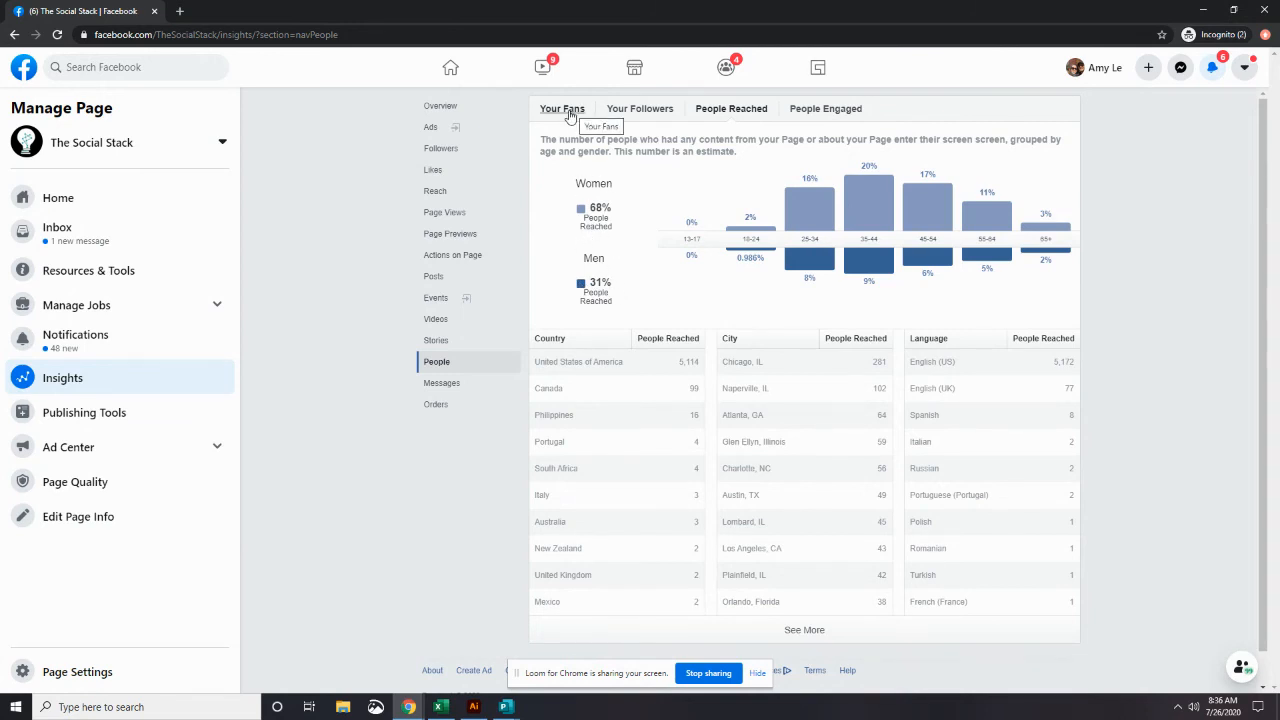
pyautogui.click(810, 110)
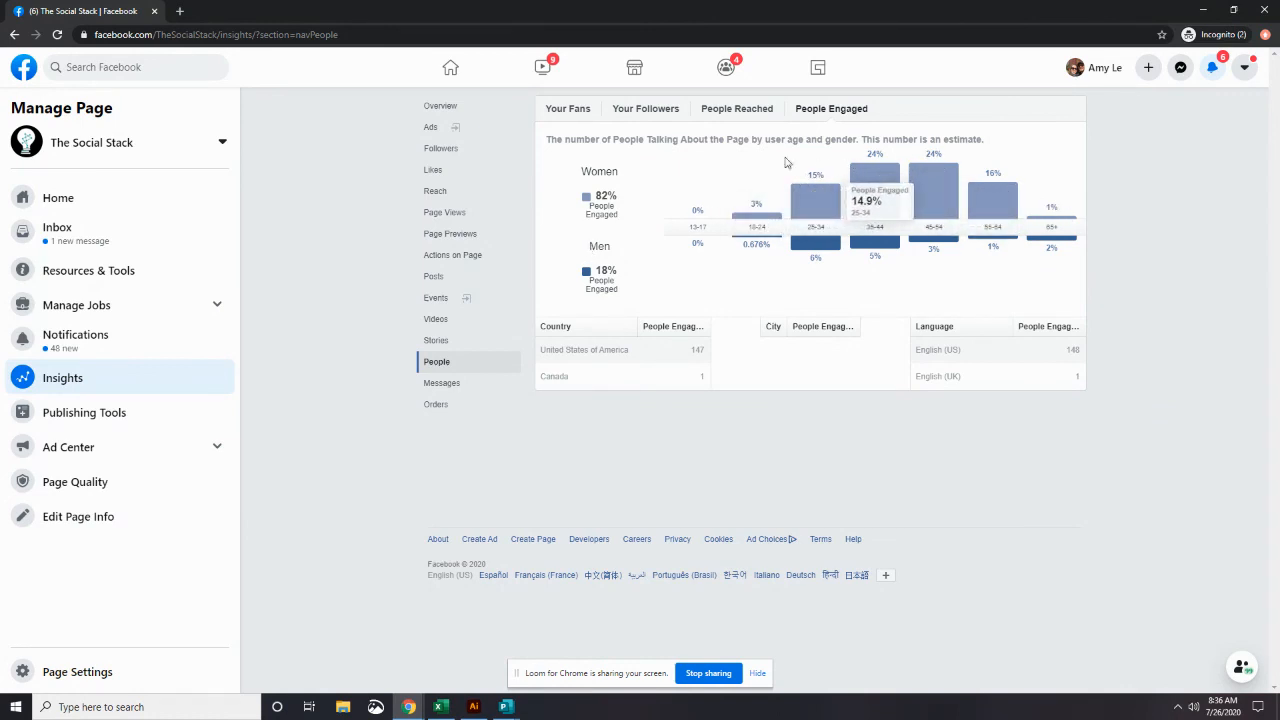
# Go back through People Reached and Your Followers to Your Fans, and examine the age and gender percentages there
pyautogui.click(737, 110)
pyautogui.click(633, 113)
pyautogui.click(573, 110)
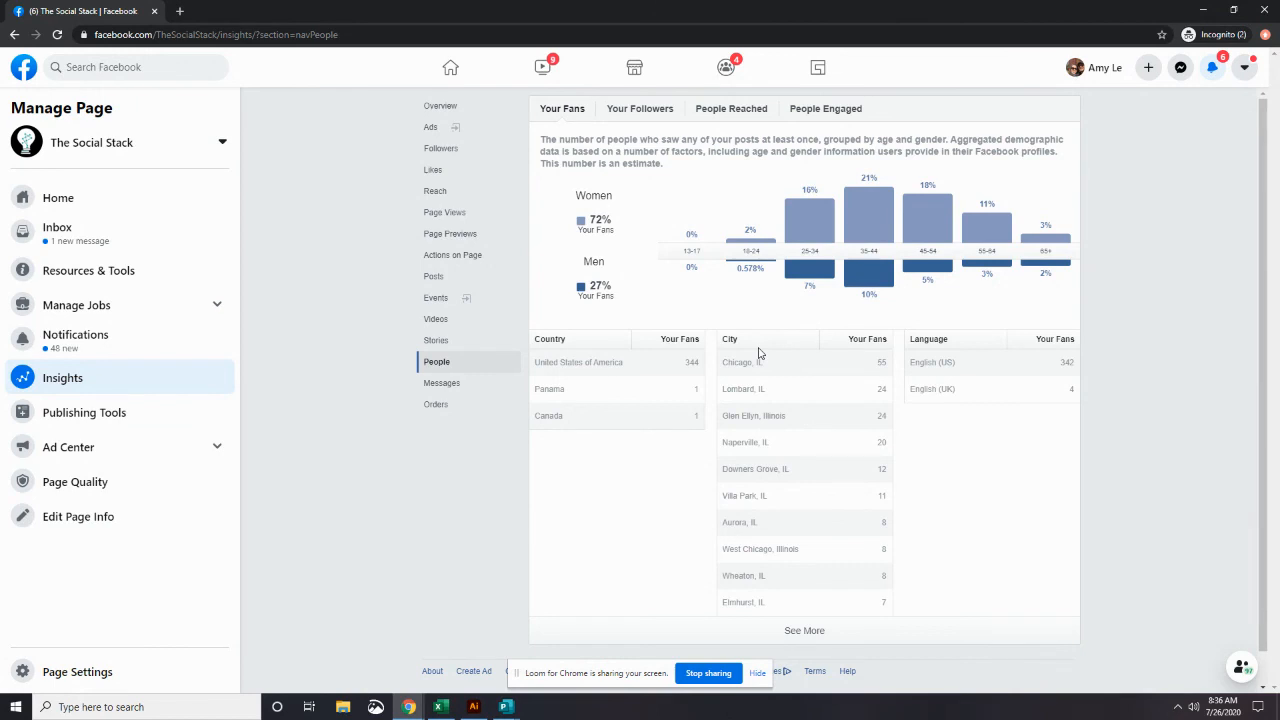
pyautogui.moveTo(976, 250)
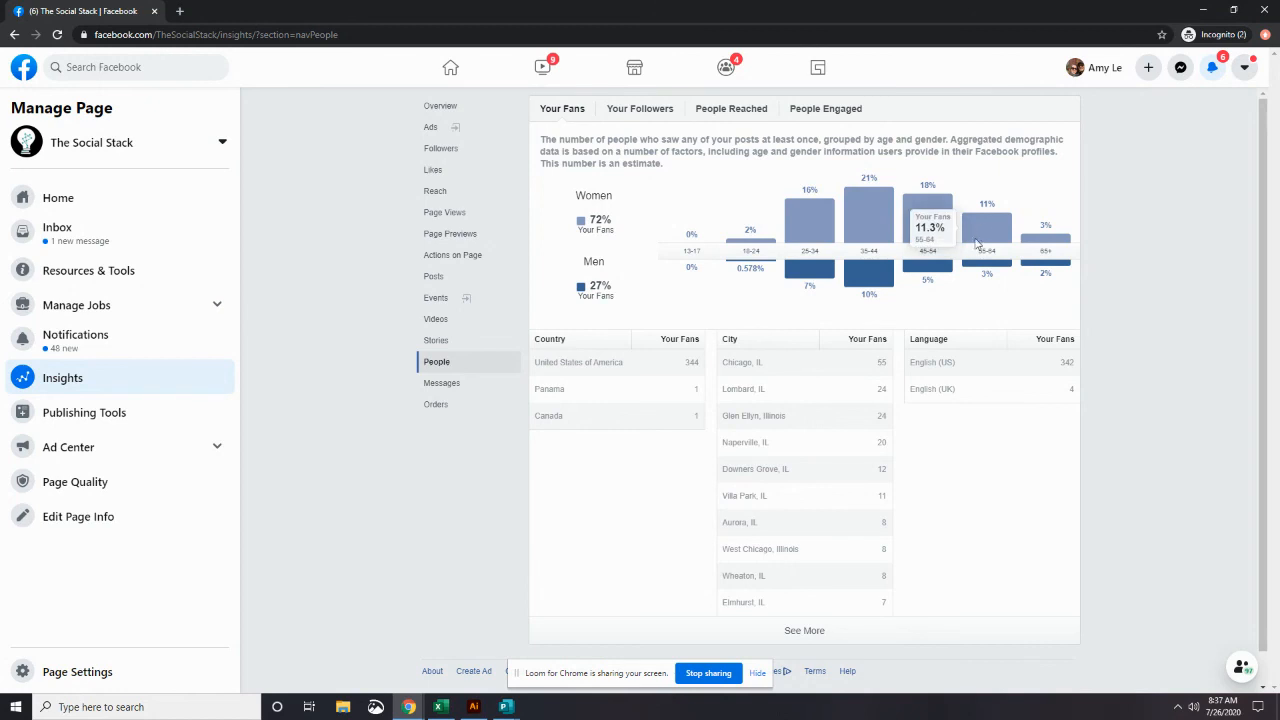
pyautogui.moveTo(942, 277)
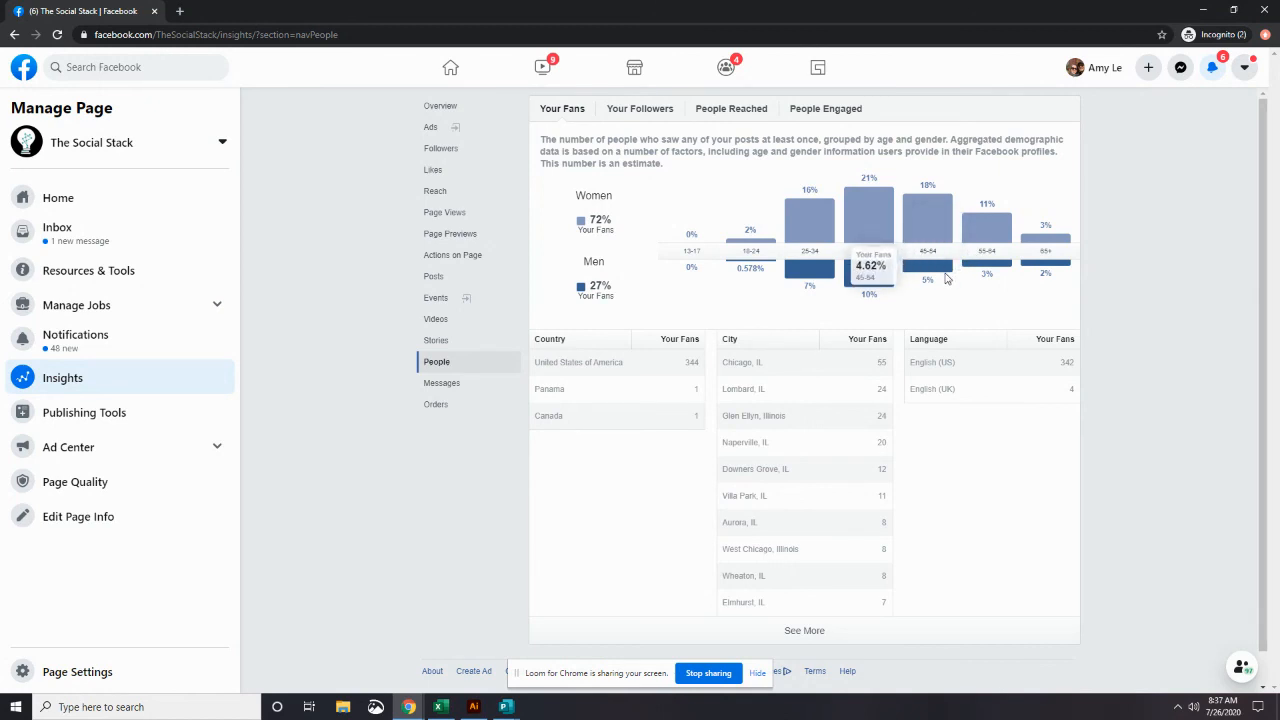
pyautogui.moveTo(808, 262)
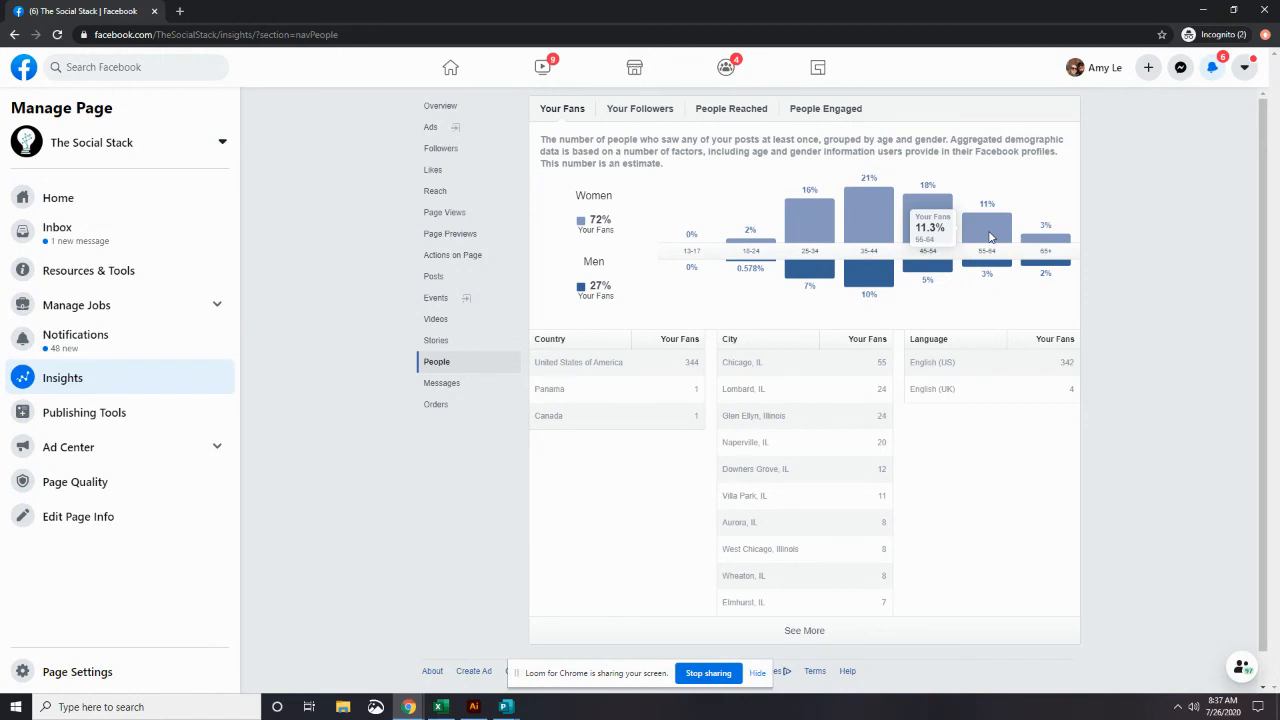
pyautogui.moveTo(766, 266)
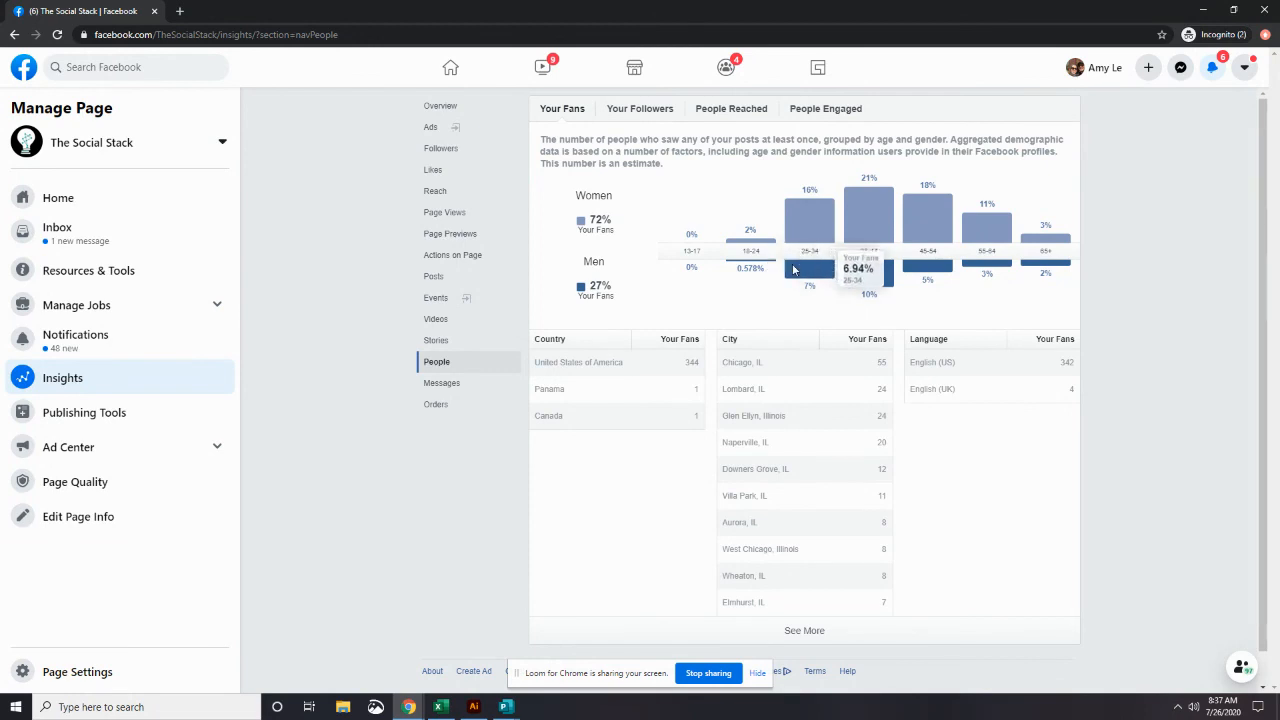
pyautogui.moveTo(992, 188)
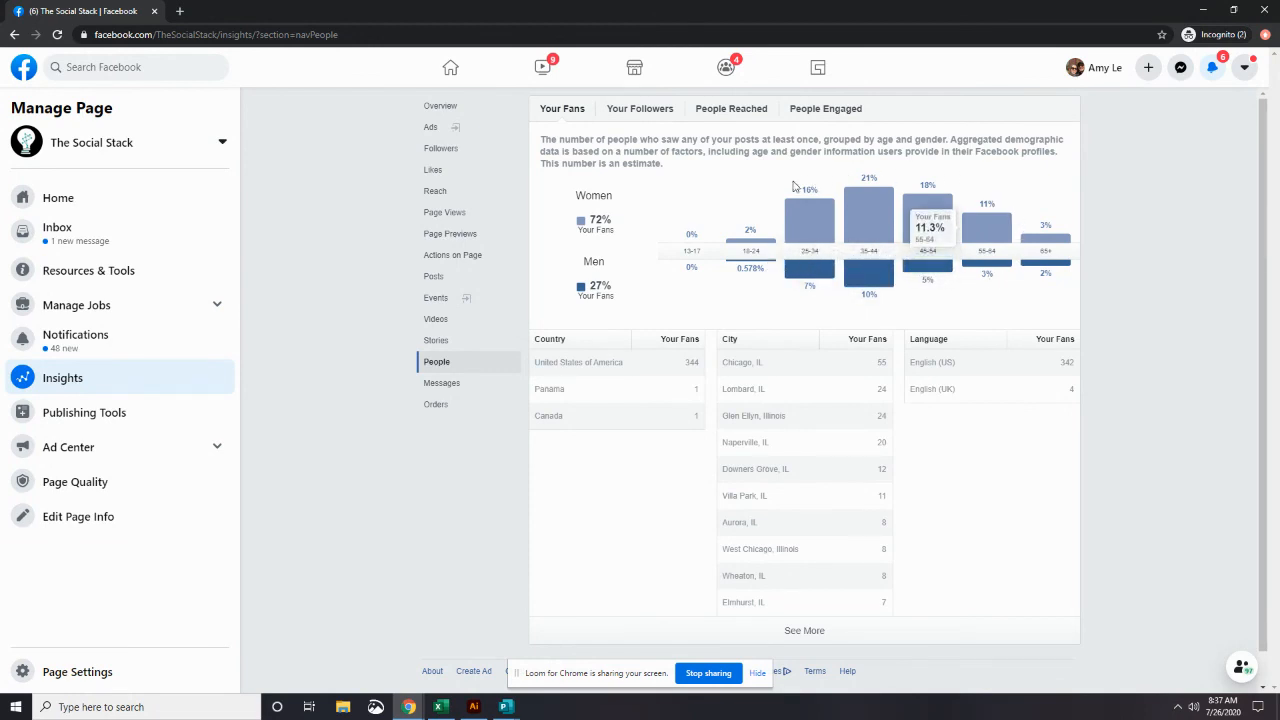